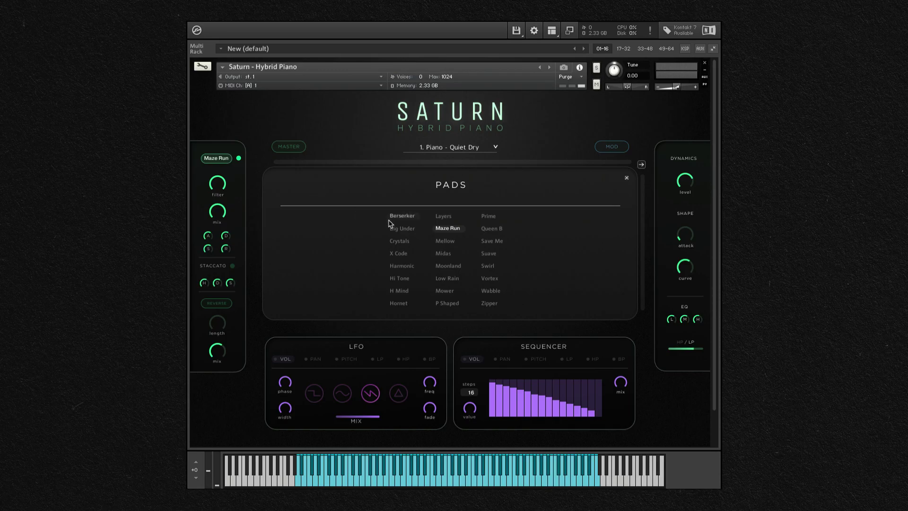
- Load the Zipper pad, and lower the Filter effect to about two thirds and the EQ effect to about half
{"action": "left_click", "coordinate": [489, 305]}
{"action": "left_click", "coordinate": [627, 180]}
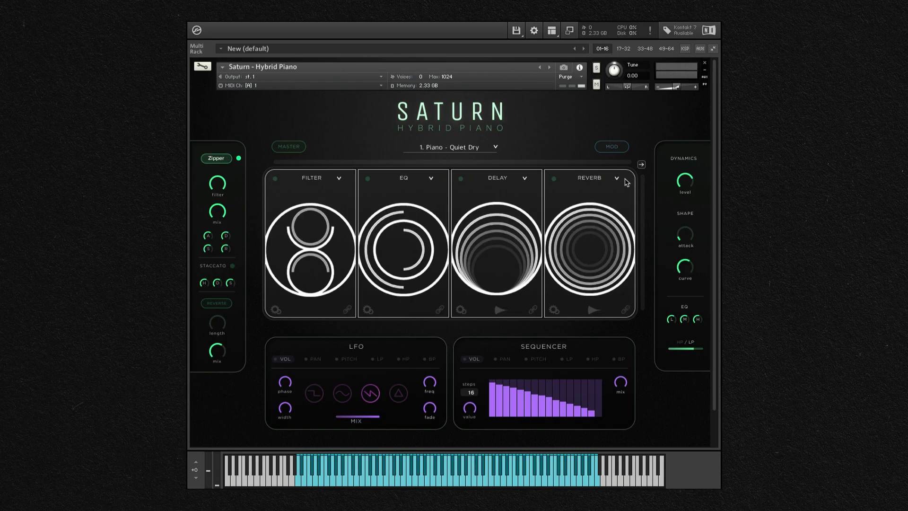
{"action": "left_click_drag", "start_coordinate": [287, 191], "coordinate": [288, 255]}
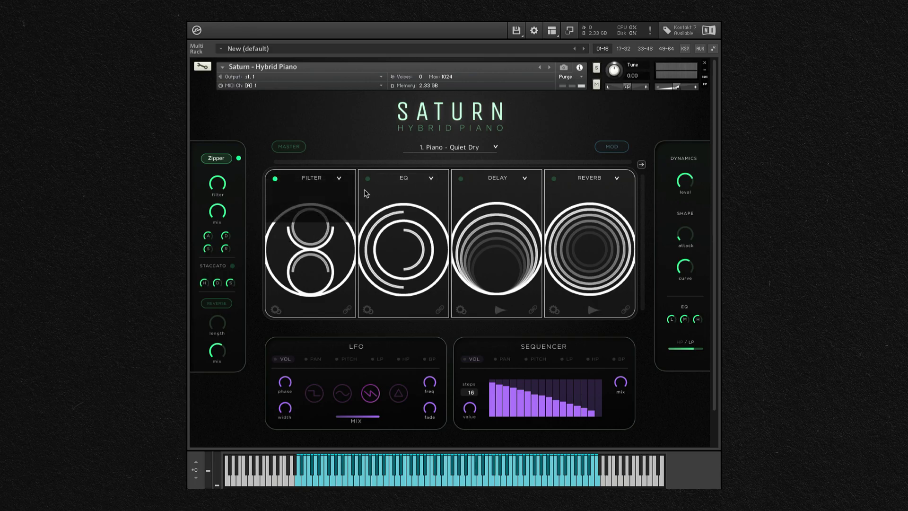
{"action": "left_click_drag", "start_coordinate": [381, 188], "coordinate": [384, 295]}
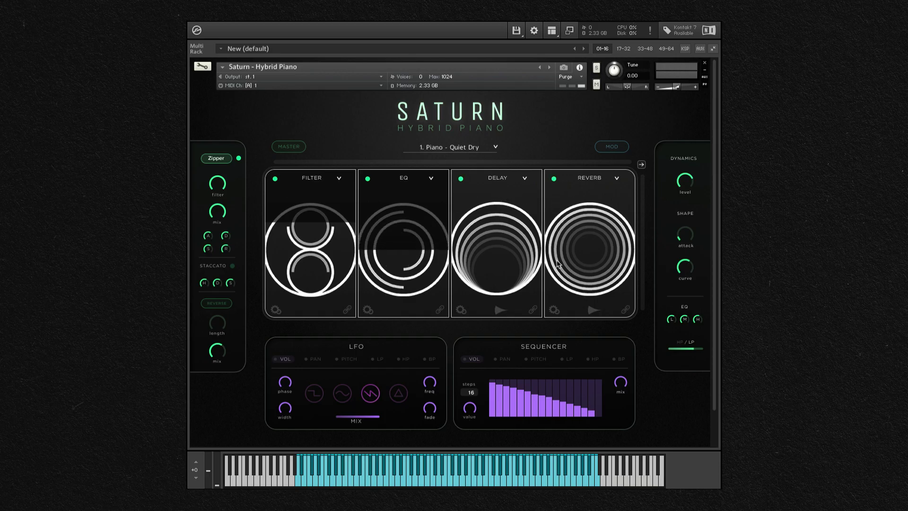
- Try the Convolution and Plate reverb types, select Hall and adjust its Lo Shelf in the reverb settings
{"action": "left_click", "coordinate": [555, 310]}
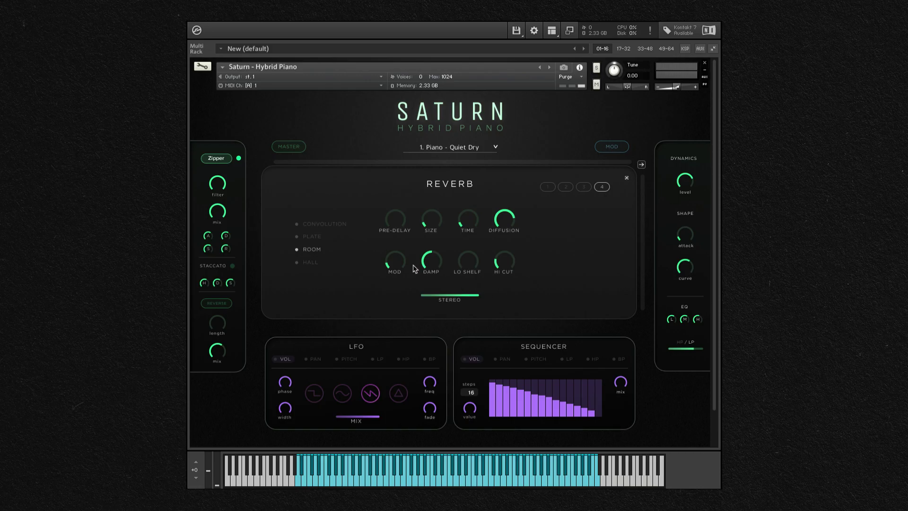
{"action": "left_click", "coordinate": [341, 224]}
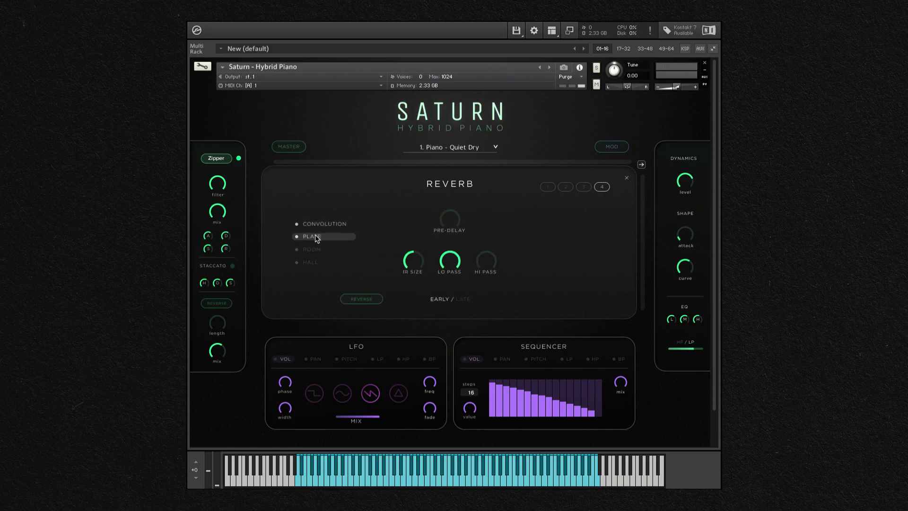
{"action": "left_click", "coordinate": [316, 237]}
{"action": "left_click", "coordinate": [317, 263]}
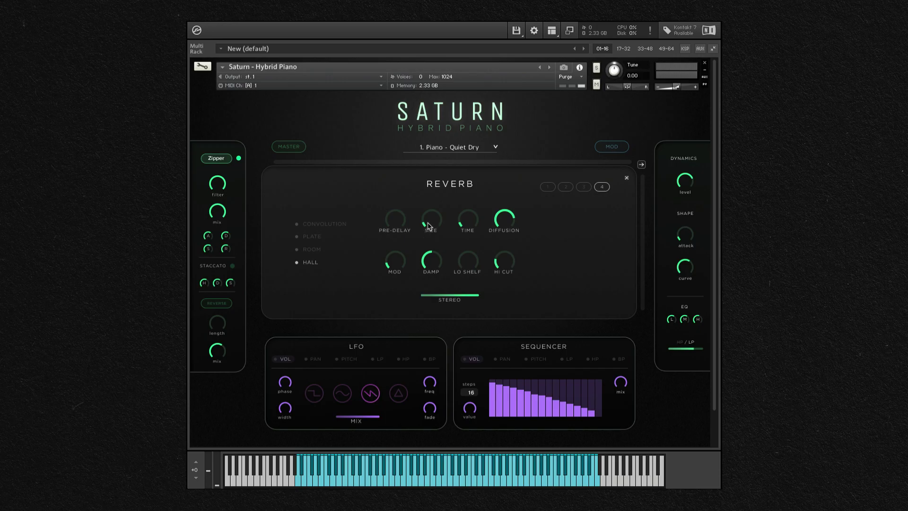
{"action": "left_click_drag", "start_coordinate": [472, 263], "coordinate": [473, 248]}
{"action": "left_click", "coordinate": [627, 180]}
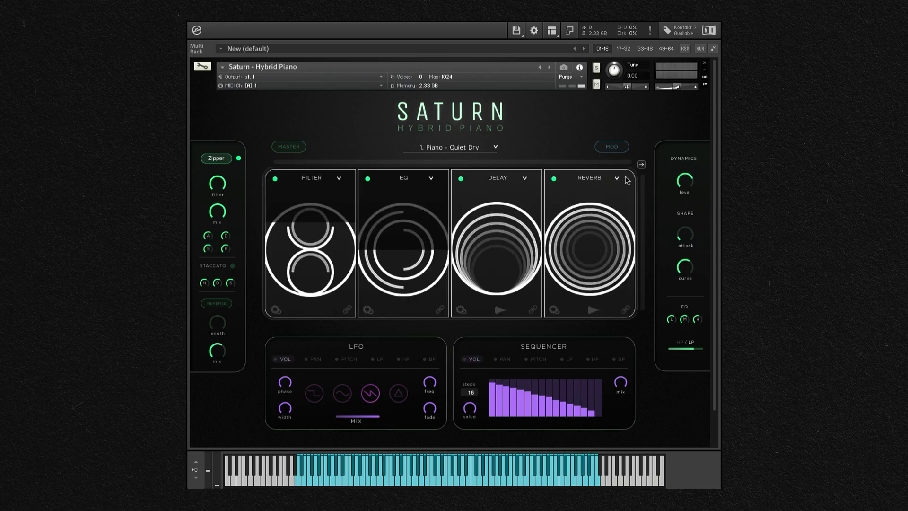
- Link Reverb, Delay, EQ and Filter to the MOD control, and set it to vertical at about a quarter
{"action": "left_click", "coordinate": [615, 148]}
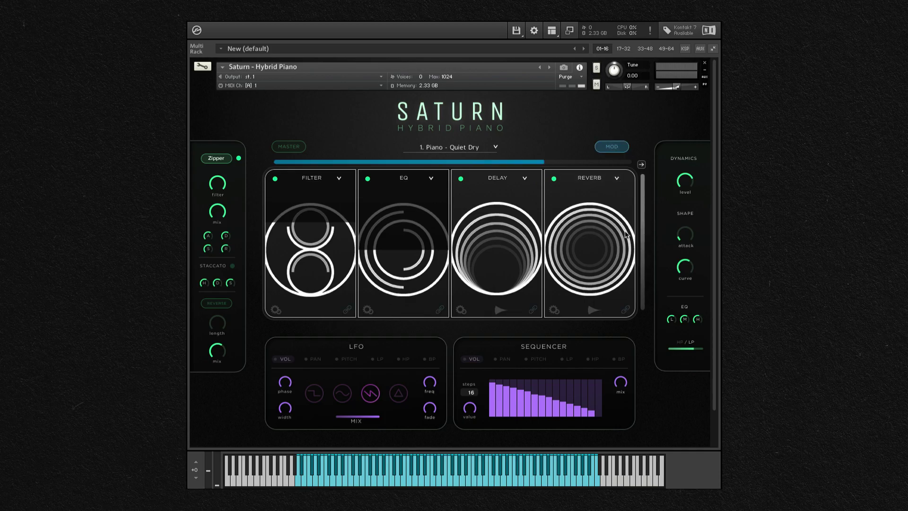
{"action": "left_click", "coordinate": [626, 309]}
{"action": "left_click", "coordinate": [532, 311]}
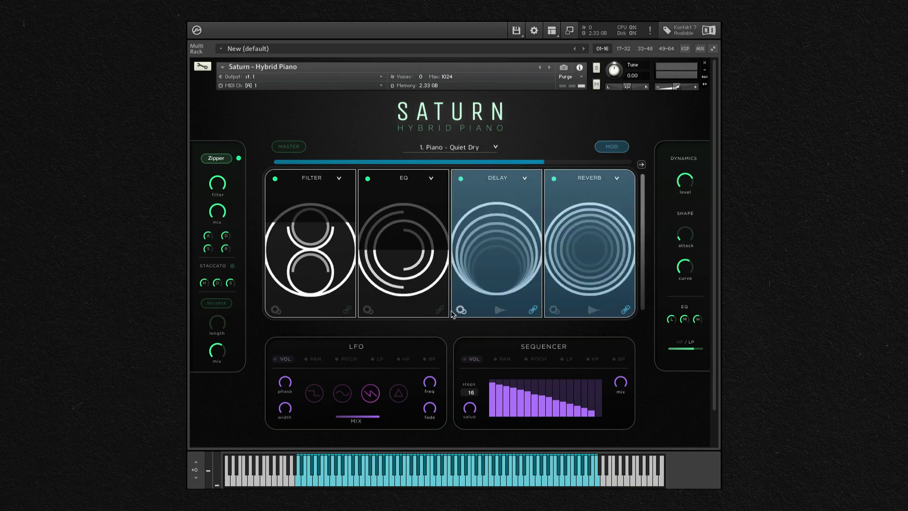
{"action": "left_click", "coordinate": [440, 310]}
{"action": "left_click", "coordinate": [348, 309]}
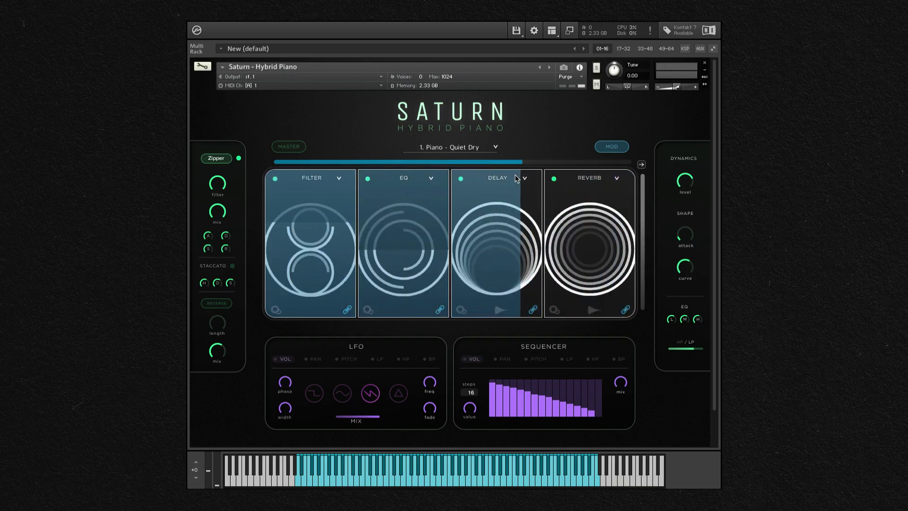
{"action": "left_click", "coordinate": [641, 166]}
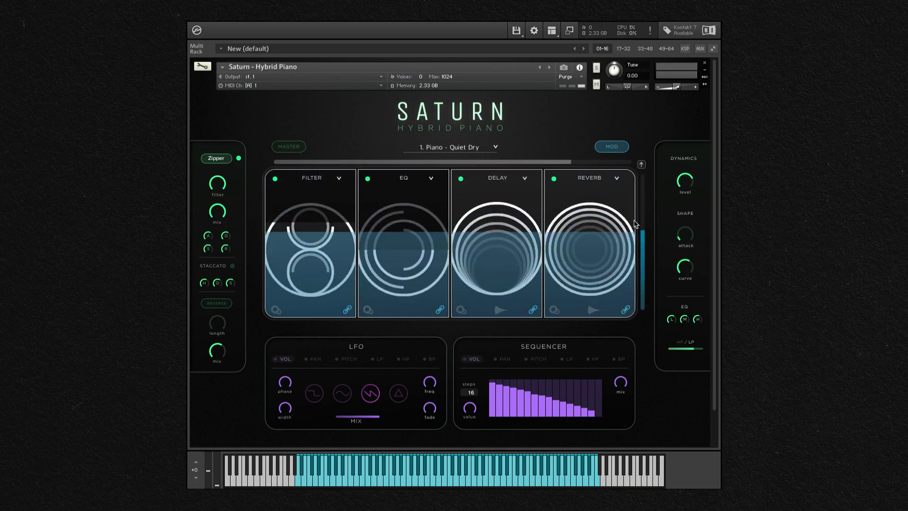
{"action": "left_click_drag", "start_coordinate": [651, 218], "coordinate": [652, 285]}
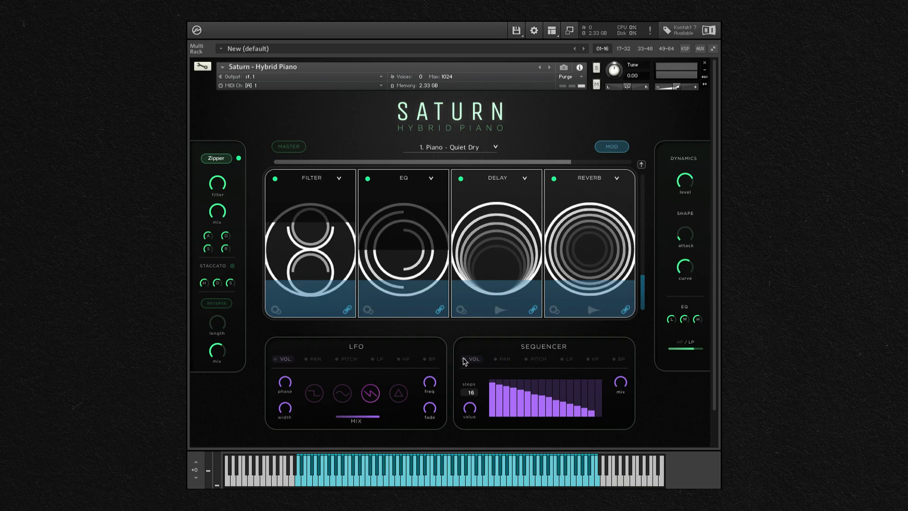
- Draw a new pattern across the sequencer's step bars
{"action": "mouse_move", "coordinate": [491, 410]}
{"action": "left_mouse_down"}
{"action": "mouse_move", "coordinate": [537, 381]}
{"action": "mouse_move", "coordinate": [609, 421]}
{"action": "left_mouse_up"}
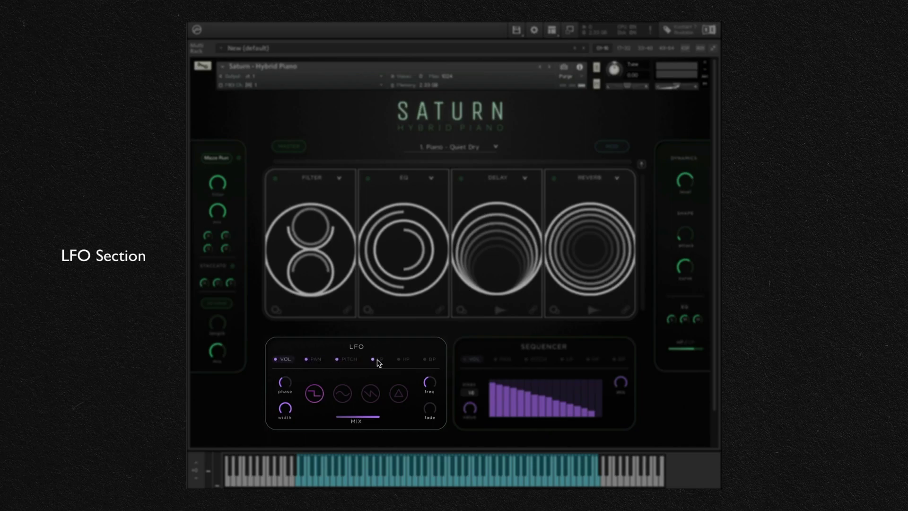
- Switch on the LFO's BP target and the sequencer's HP target, and select LP in both sections
{"action": "left_click", "coordinate": [428, 360]}
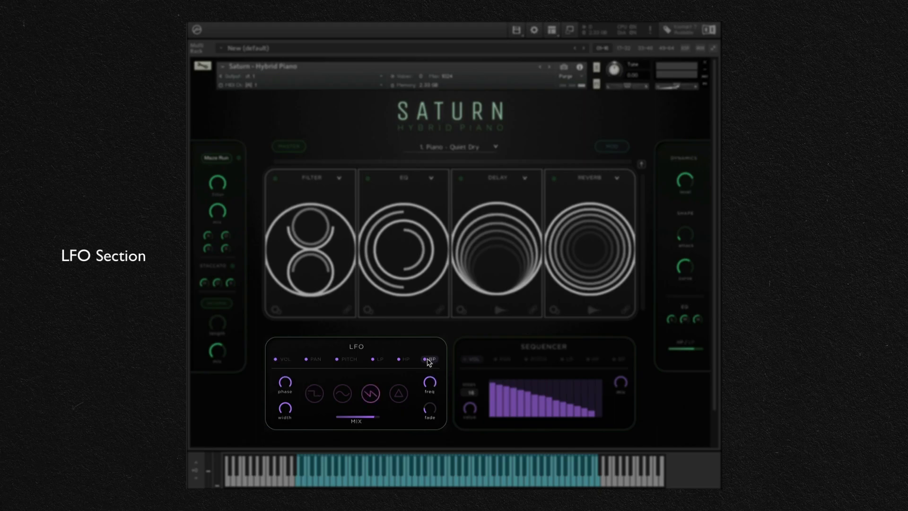
{"action": "left_click", "coordinate": [379, 359]}
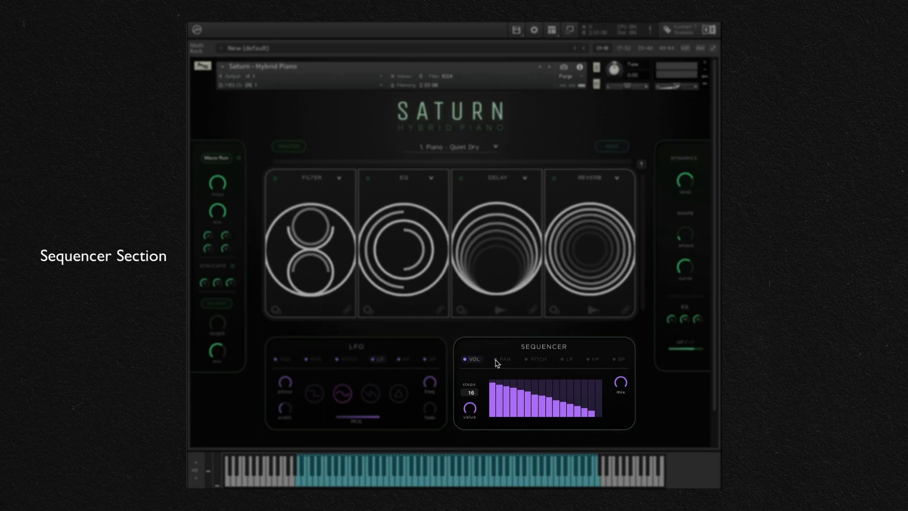
{"action": "left_click", "coordinate": [597, 361]}
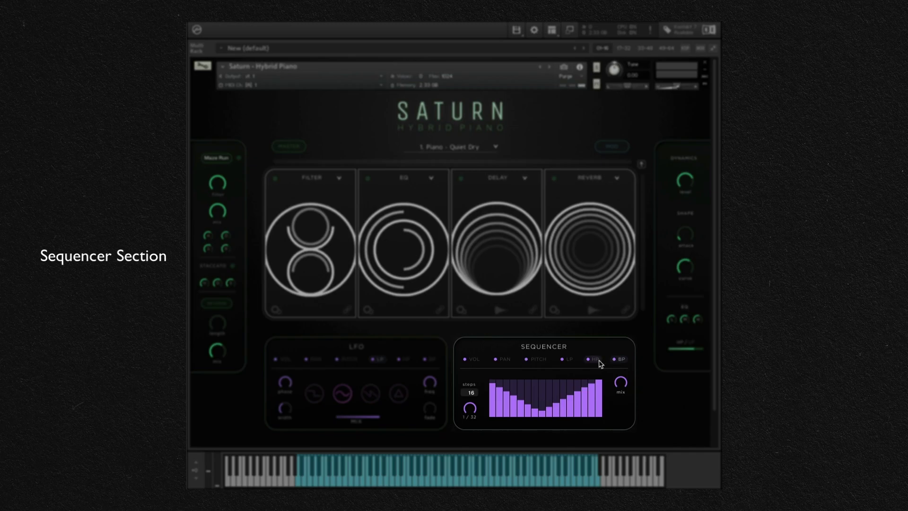
{"action": "left_click", "coordinate": [571, 361]}
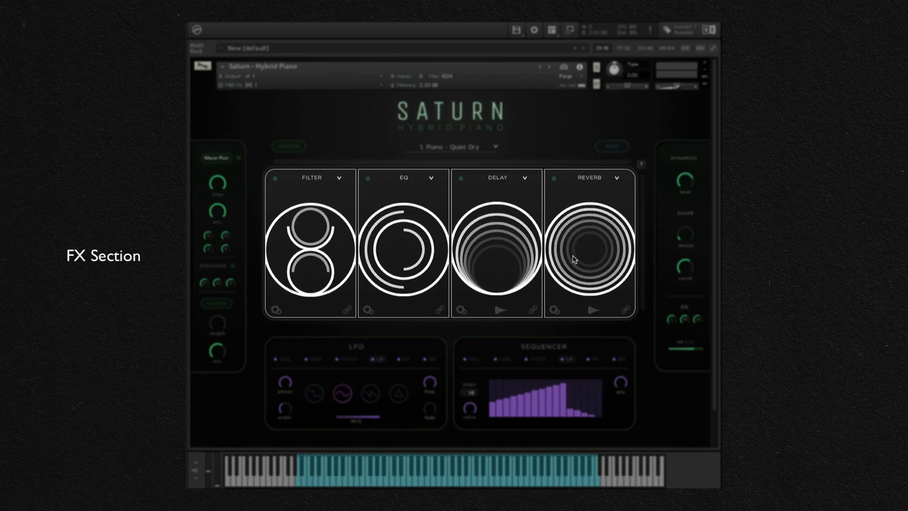
- Look through the effect types available for the Reverb slot
{"action": "left_click", "coordinate": [588, 179]}
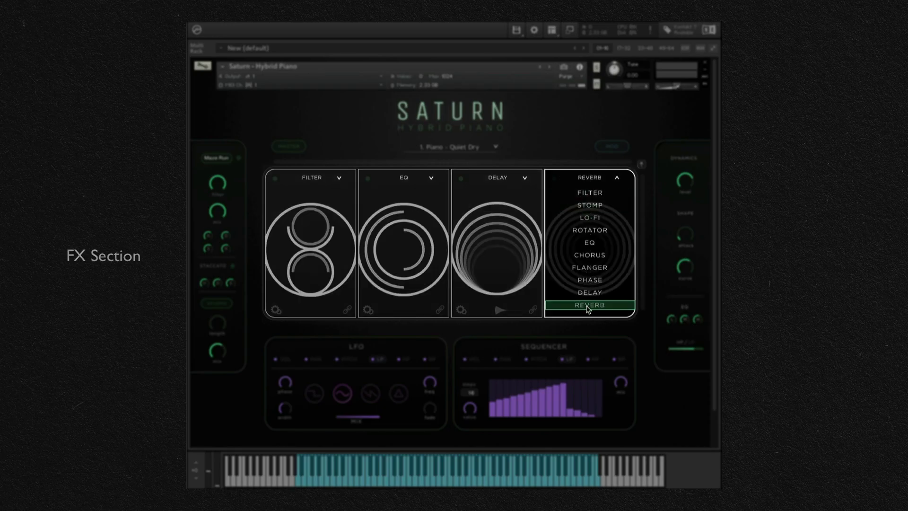
{"action": "left_click", "coordinate": [595, 182]}
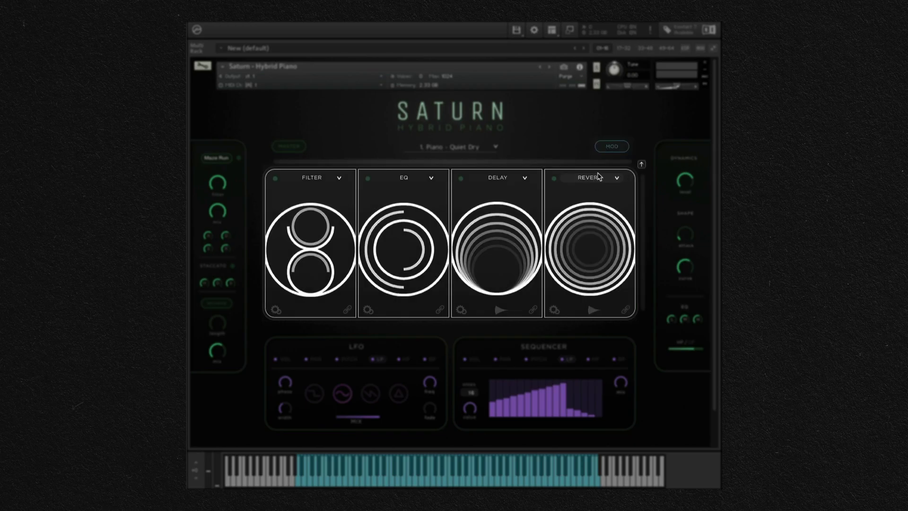
- Link Reverb, Delay and EQ to the MOD control, lower the modulation amount and switch MOD off
{"action": "left_click", "coordinate": [612, 146]}
{"action": "left_click", "coordinate": [625, 309]}
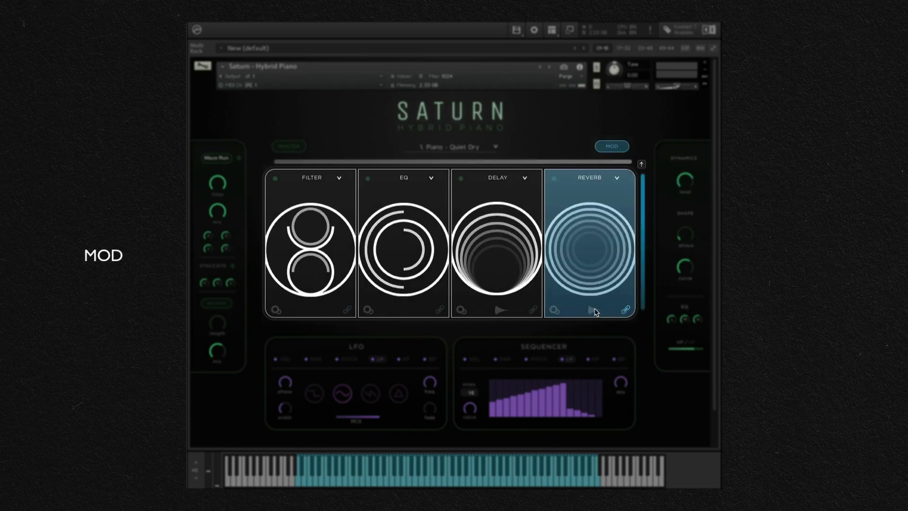
{"action": "left_click", "coordinate": [533, 310]}
{"action": "left_click", "coordinate": [440, 310]}
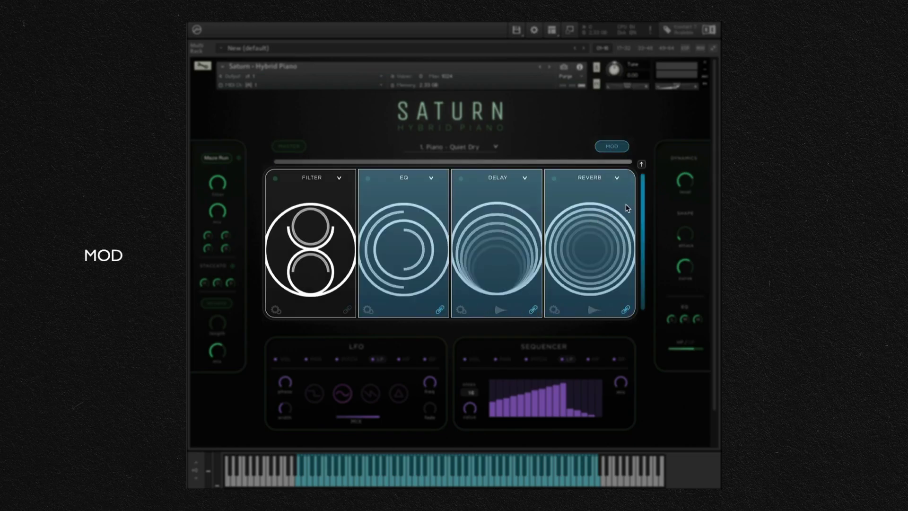
{"action": "left_click_drag", "start_coordinate": [643, 203], "coordinate": [648, 283]}
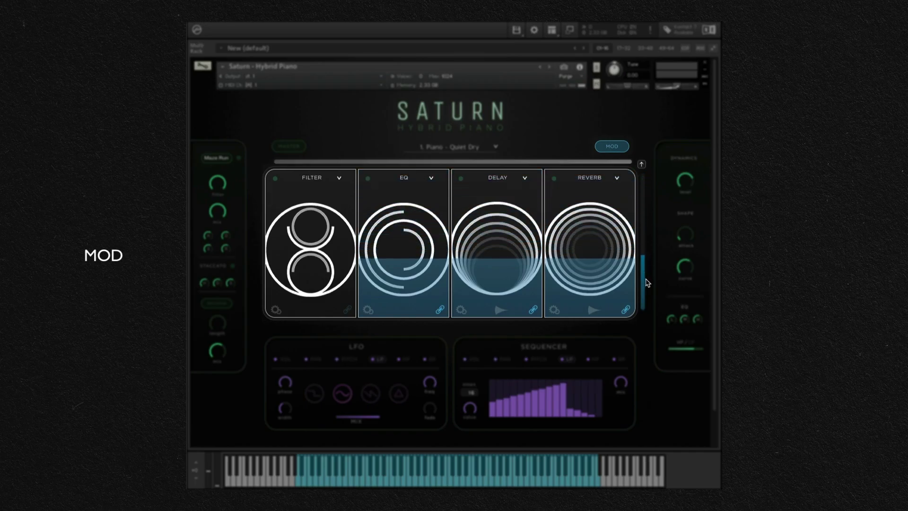
{"action": "left_click", "coordinate": [612, 146]}
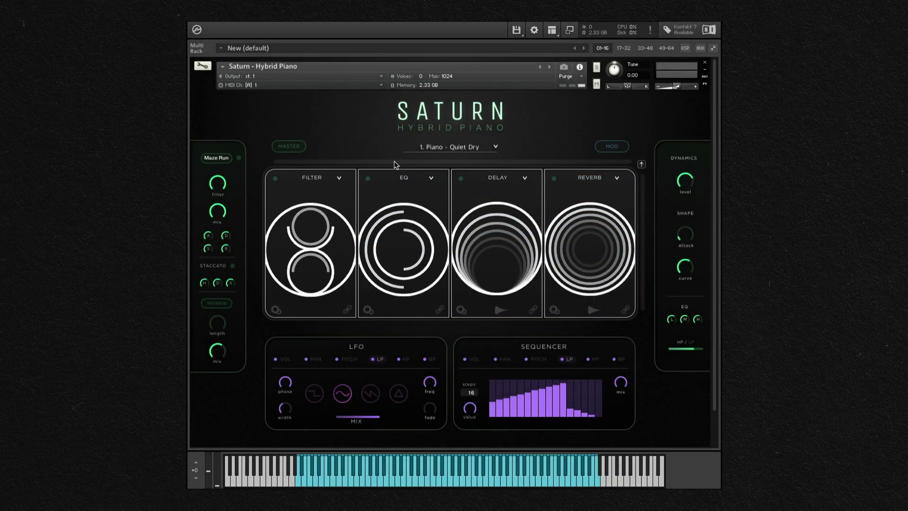
- Switch on Tape and Amp in the Master section and close it
{"action": "left_click", "coordinate": [304, 150]}
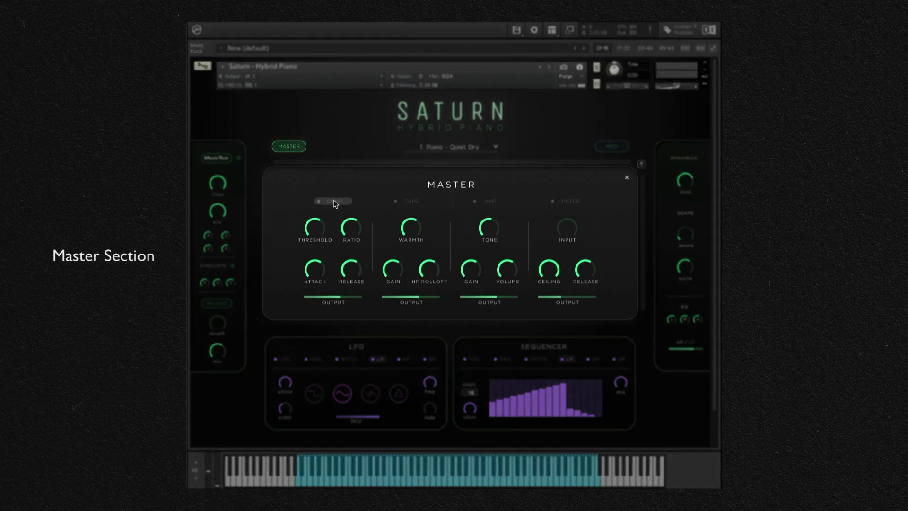
{"action": "left_click", "coordinate": [406, 202]}
{"action": "left_click", "coordinate": [489, 202]}
{"action": "left_click", "coordinate": [627, 177]}
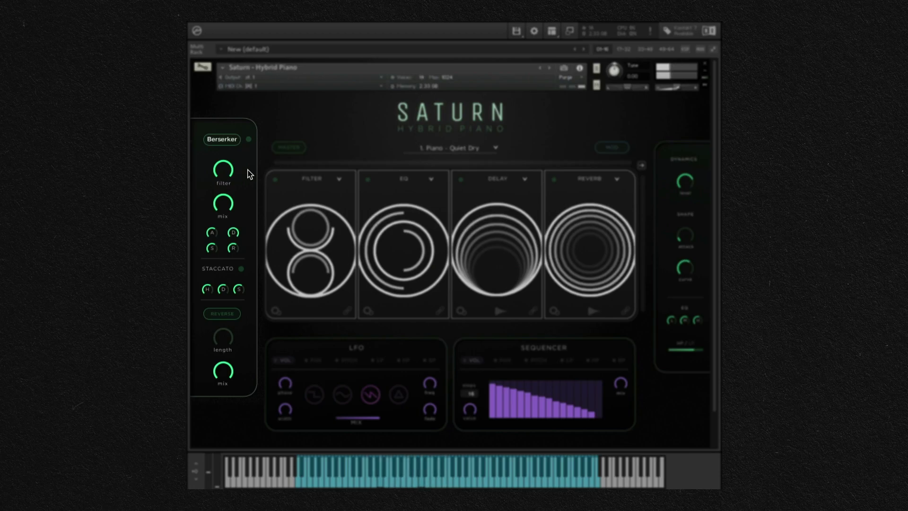
- Turn on the pad layer and audition Big Under, Crystals, X Code, Harmonic, Hi Tone and H Mind, ending on Hornet
{"action": "left_click", "coordinate": [249, 140]}
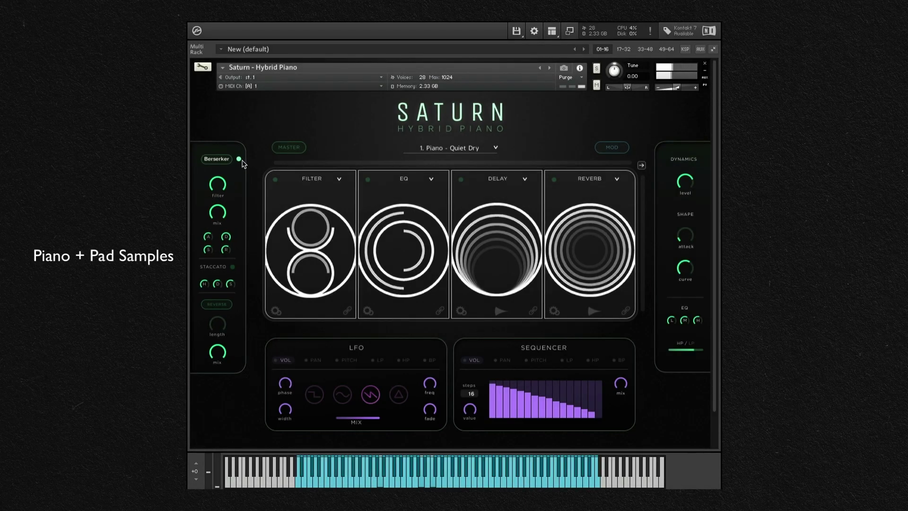
{"action": "left_click", "coordinate": [226, 160]}
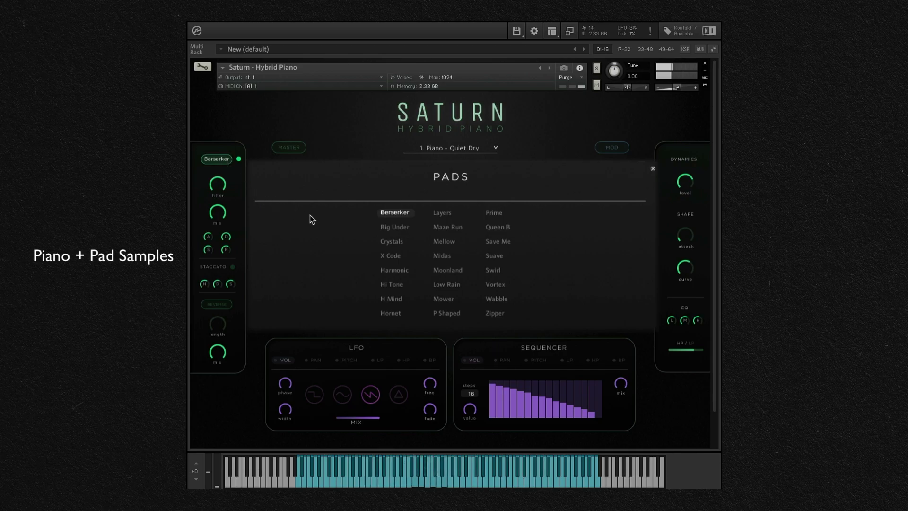
{"action": "left_click", "coordinate": [379, 227]}
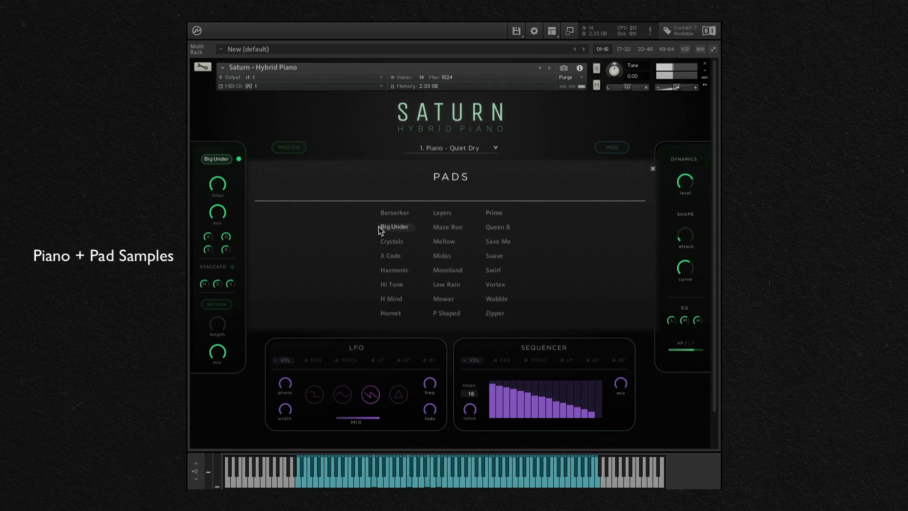
{"action": "left_click", "coordinate": [381, 242]}
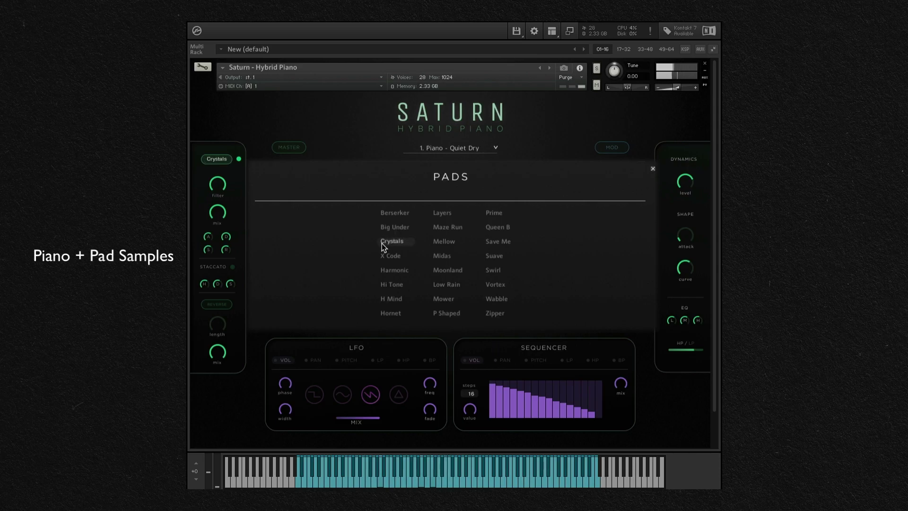
{"action": "left_click", "coordinate": [384, 256]}
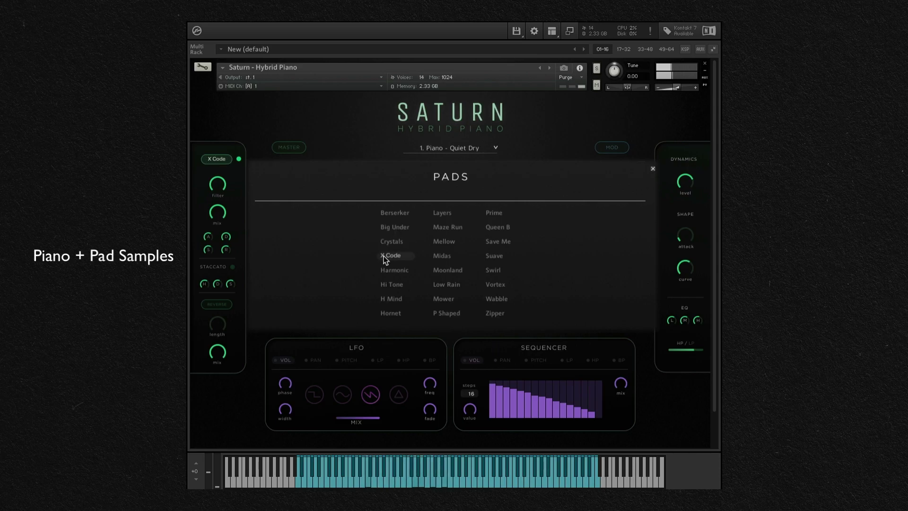
{"action": "left_click", "coordinate": [383, 270]}
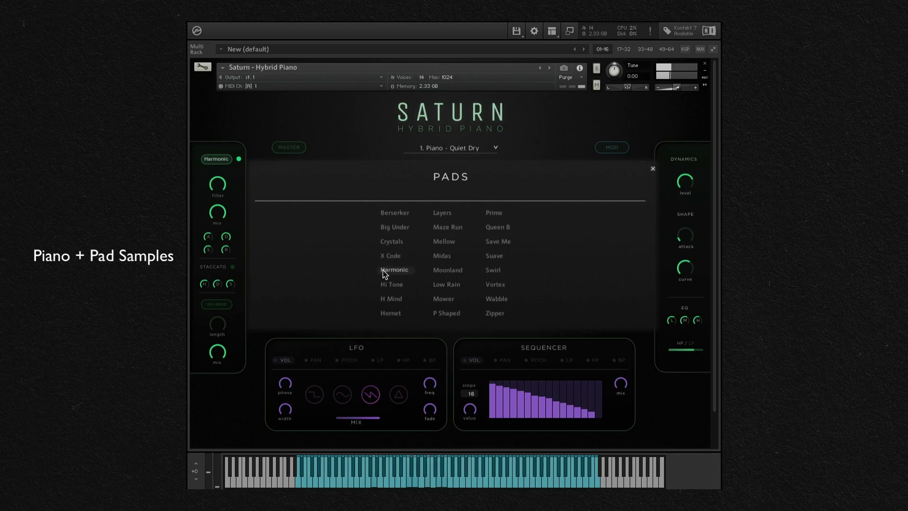
{"action": "left_click", "coordinate": [382, 284]}
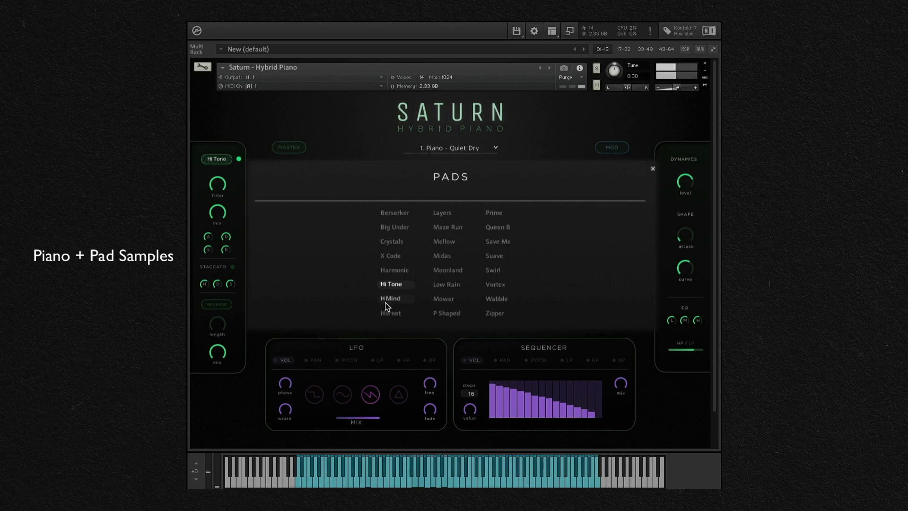
{"action": "left_click", "coordinate": [385, 301]}
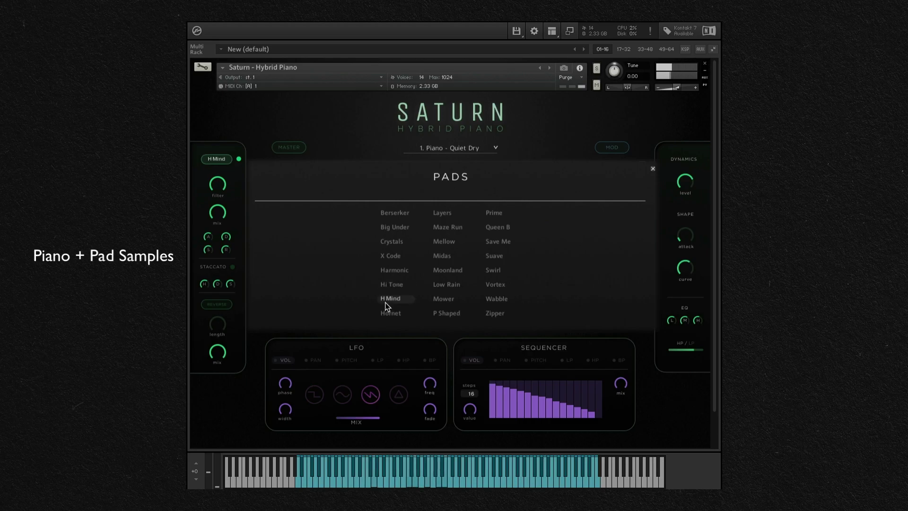
{"action": "left_click", "coordinate": [388, 312]}
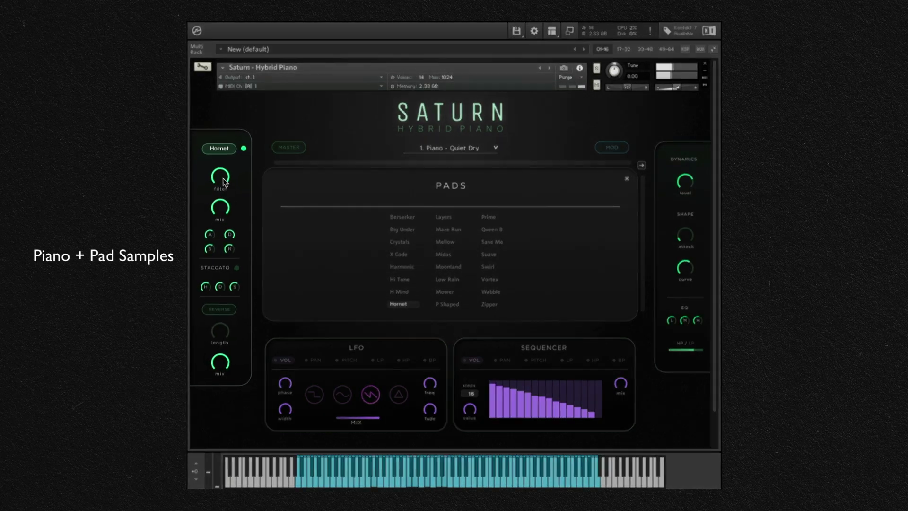
- Adjust the Hornet pad's filter and mix, and turn its envelope's attack (A) down to minimum
{"action": "mouse_move", "coordinate": [226, 174]}
{"action": "left_mouse_down"}
{"action": "mouse_move", "coordinate": [225, 200]}
{"action": "mouse_move", "coordinate": [225, 172]}
{"action": "left_mouse_up"}
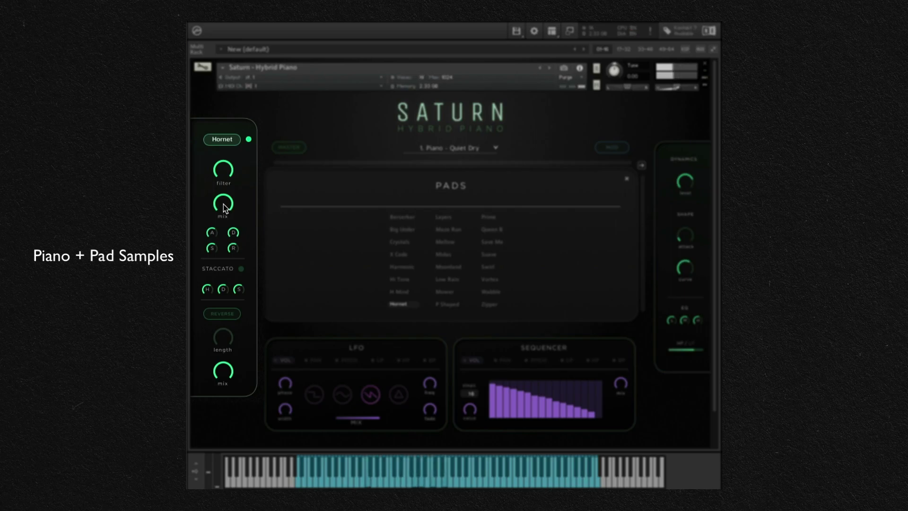
{"action": "mouse_move", "coordinate": [225, 208]}
{"action": "left_mouse_down"}
{"action": "mouse_move", "coordinate": [226, 221]}
{"action": "mouse_move", "coordinate": [225, 205]}
{"action": "left_mouse_up"}
{"action": "left_click_drag", "start_coordinate": [212, 232], "coordinate": [217, 247]}
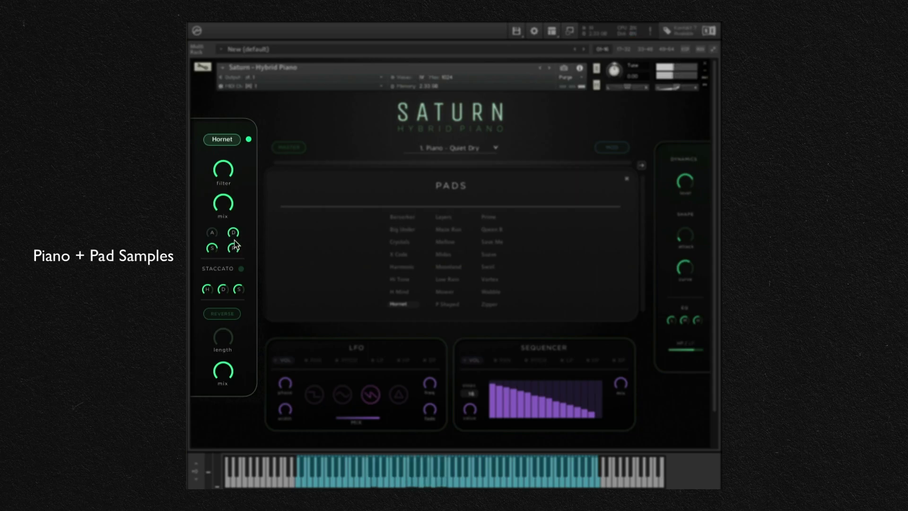
{"action": "left_click", "coordinate": [233, 140]}
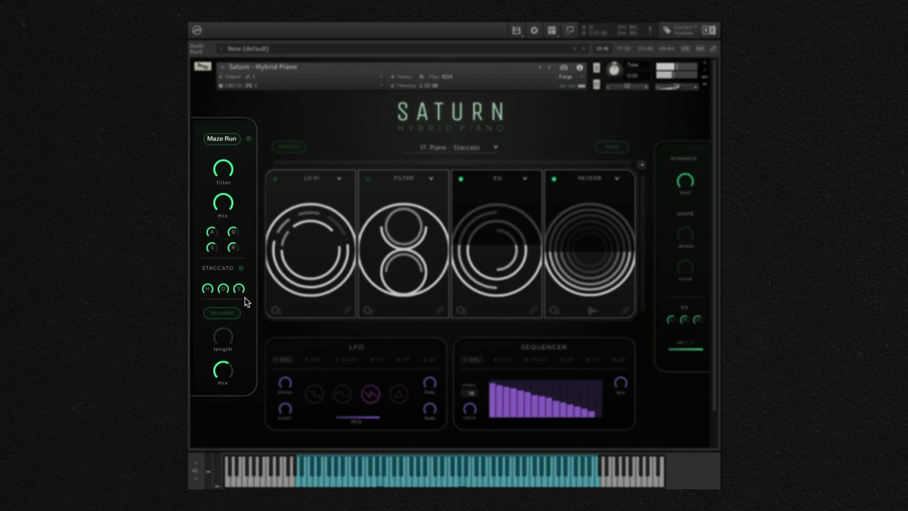
- Switch on the Staccato samples layer and adjust its H, D and S envelope controls
{"action": "left_click", "coordinate": [241, 268]}
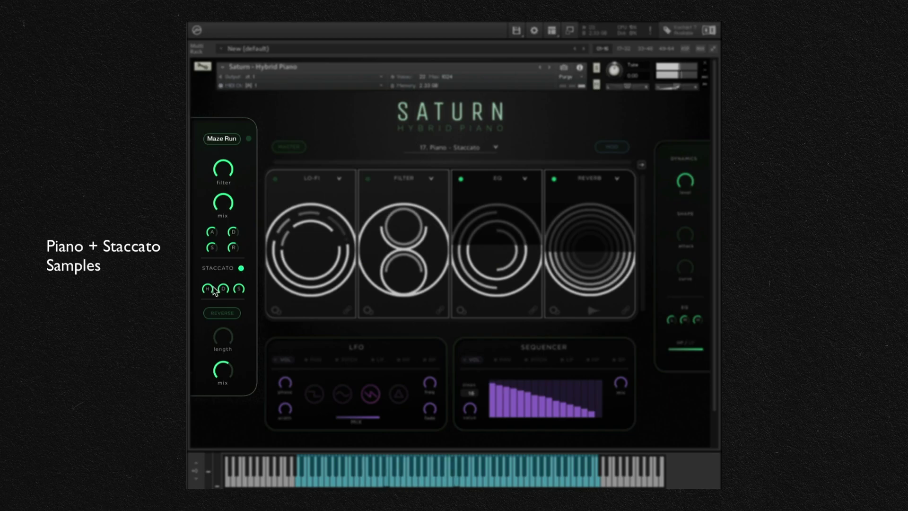
{"action": "left_click_drag", "start_coordinate": [212, 296], "coordinate": [239, 304]}
{"action": "left_click_drag", "start_coordinate": [211, 297], "coordinate": [242, 274]}
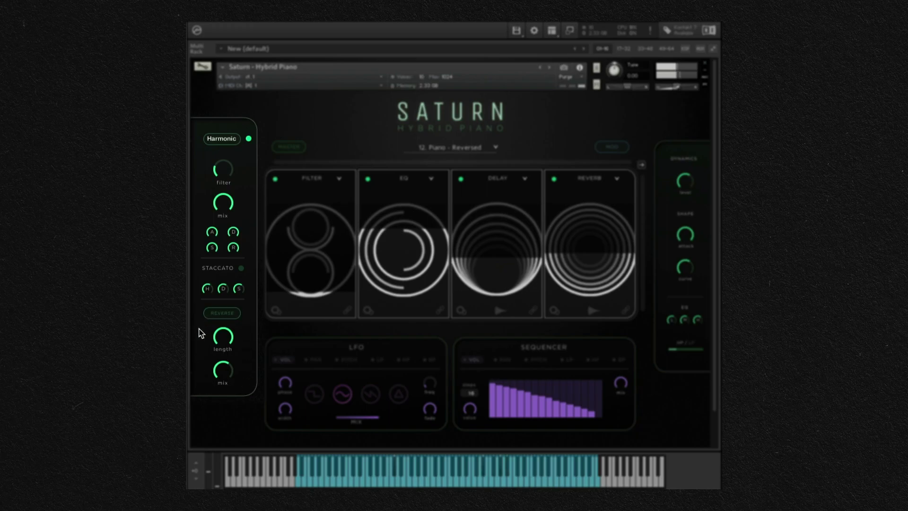
- Switch on the Reverse samples layer and adjust its length and mix
{"action": "left_click", "coordinate": [235, 315]}
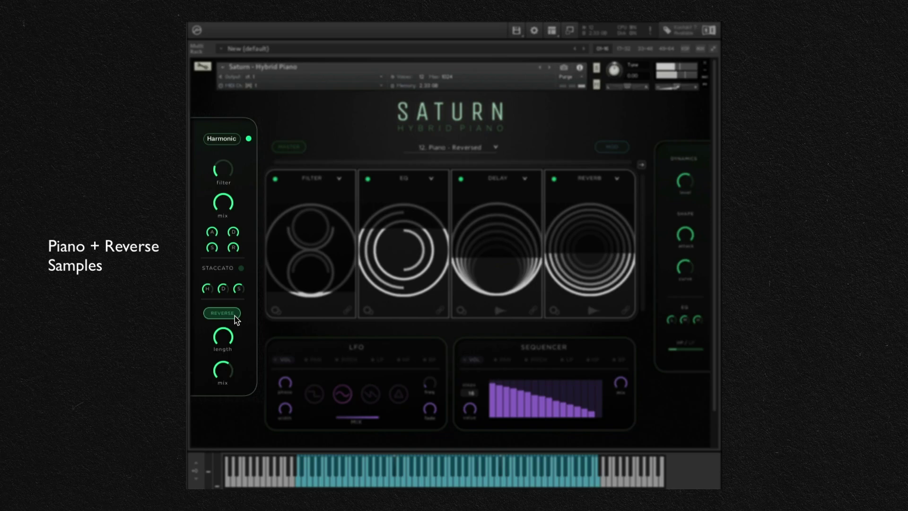
{"action": "mouse_move", "coordinate": [226, 341]}
{"action": "left_click_drag", "start_coordinate": [224, 338], "coordinate": [224, 316]}
{"action": "left_click_drag", "start_coordinate": [226, 367], "coordinate": [228, 383]}
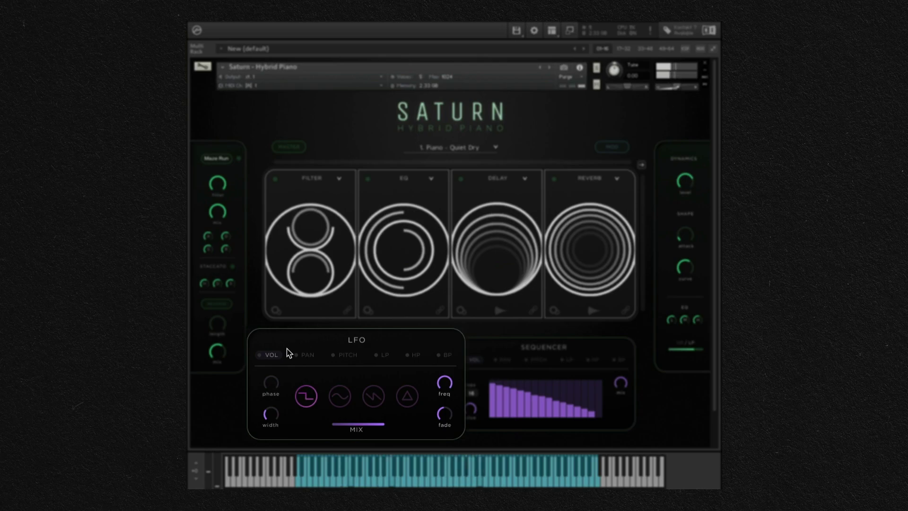
- Switch on the volume LFO and audition the sine, sawtooth and triangle waveforms, ending on square
{"action": "left_click", "coordinate": [260, 359]}
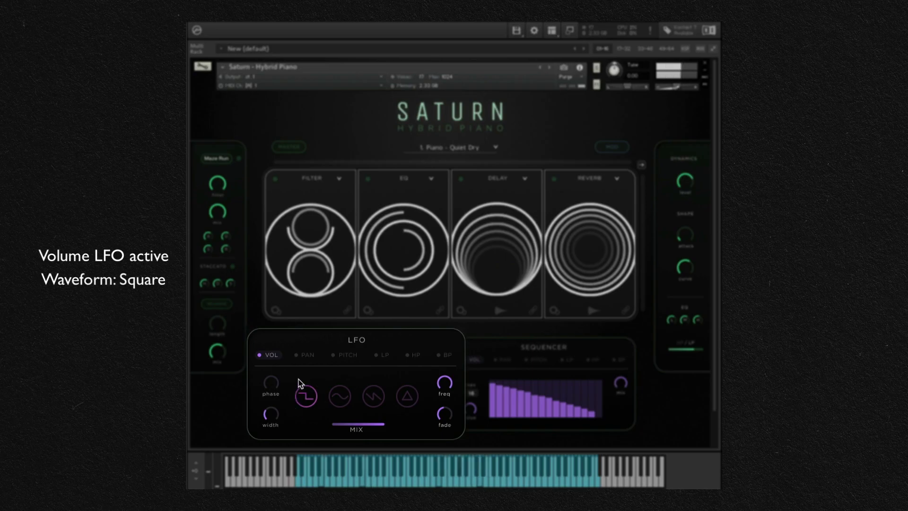
{"action": "left_click", "coordinate": [340, 400]}
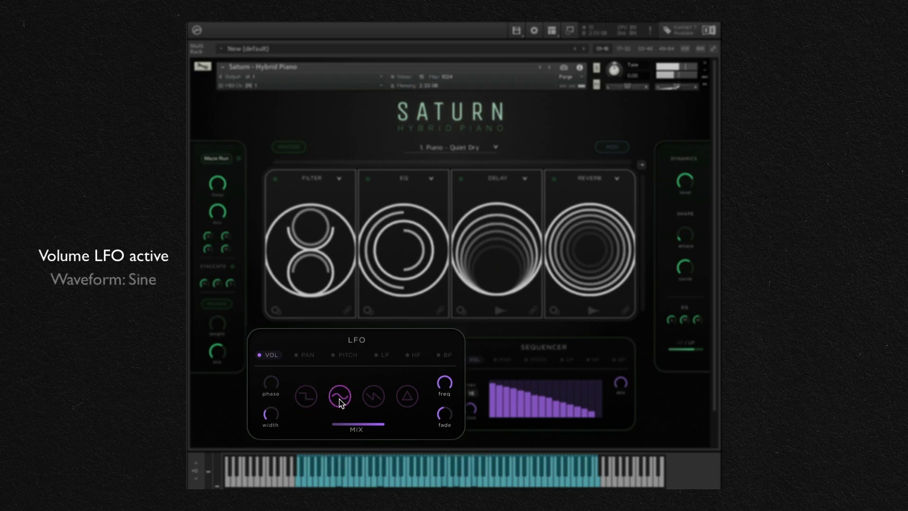
{"action": "left_click", "coordinate": [374, 402]}
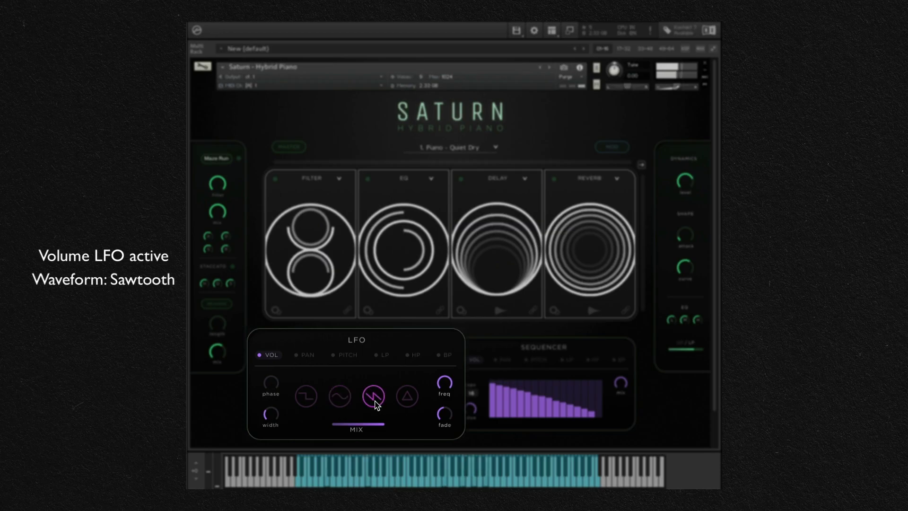
{"action": "left_click", "coordinate": [407, 403]}
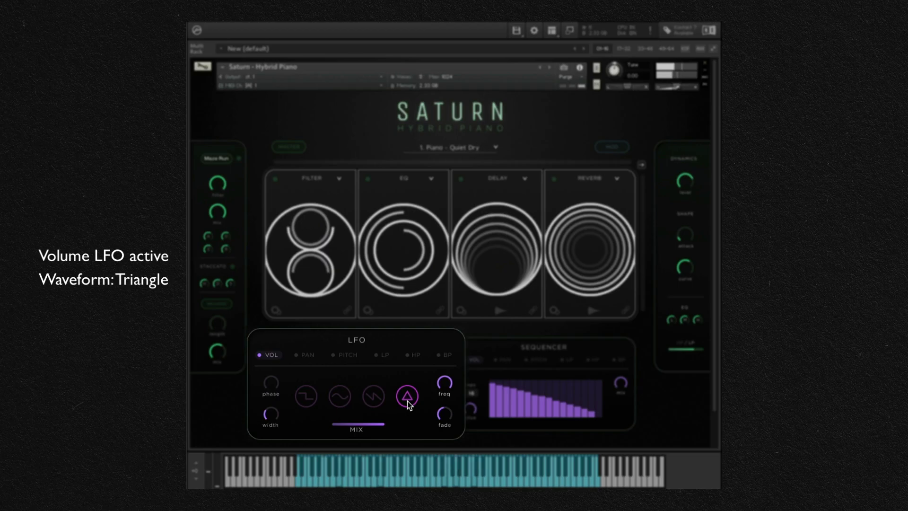
{"action": "left_click", "coordinate": [312, 400]}
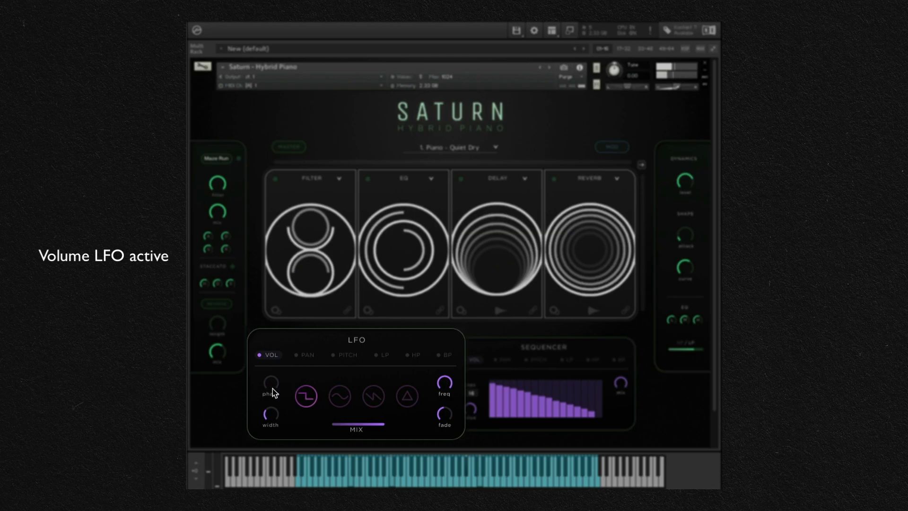
- Adjust the volume LFO's phase, width and fade, lower its mix slightly, and choose the sine waveform
{"action": "mouse_move", "coordinate": [273, 386]}
{"action": "left_mouse_down"}
{"action": "mouse_move", "coordinate": [271, 356]}
{"action": "mouse_move", "coordinate": [274, 397]}
{"action": "left_mouse_up"}
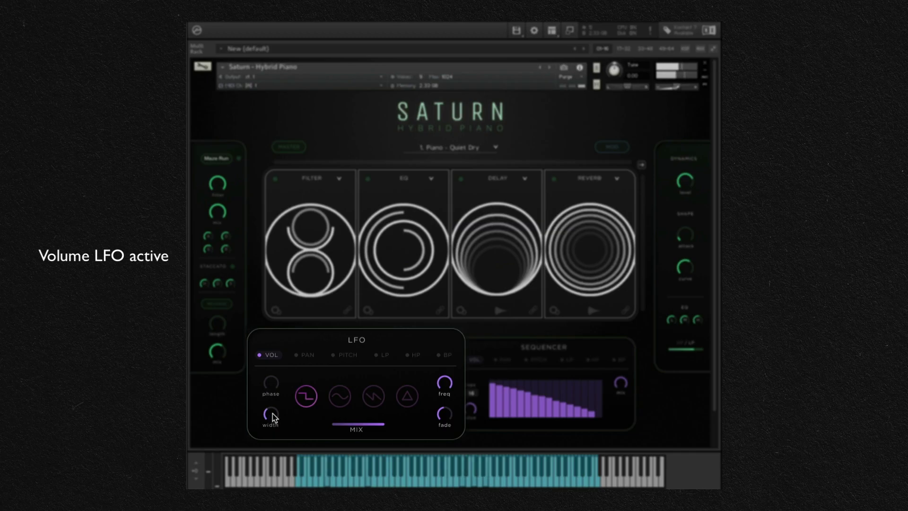
{"action": "mouse_move", "coordinate": [279, 405]}
{"action": "left_mouse_down"}
{"action": "mouse_move", "coordinate": [272, 430]}
{"action": "mouse_move", "coordinate": [272, 413]}
{"action": "left_mouse_up"}
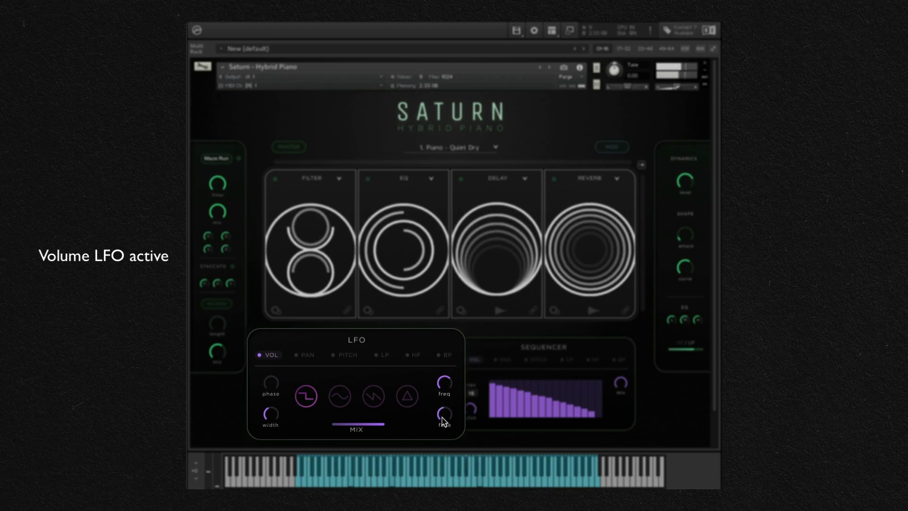
{"action": "left_click_drag", "start_coordinate": [443, 421], "coordinate": [450, 401]}
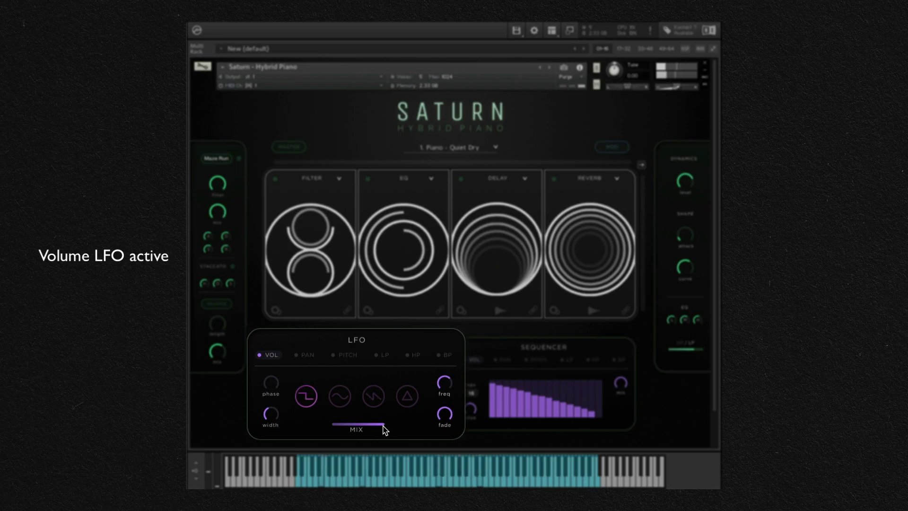
{"action": "mouse_move", "coordinate": [384, 429]}
{"action": "left_mouse_down"}
{"action": "mouse_move", "coordinate": [344, 431]}
{"action": "mouse_move", "coordinate": [371, 430]}
{"action": "left_mouse_up"}
{"action": "left_click", "coordinate": [344, 403]}
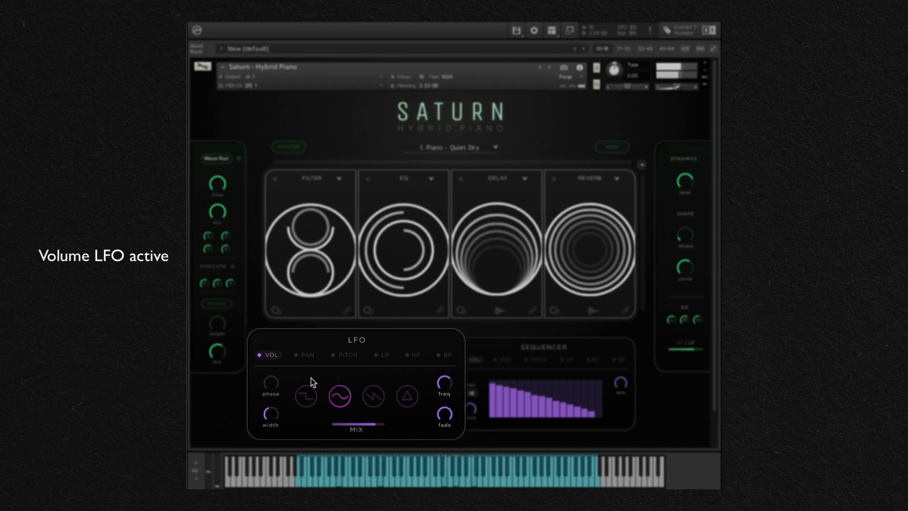
- Switch on the pan LFO and show its settings, followed by the HP LFO settings
{"action": "left_click", "coordinate": [297, 357]}
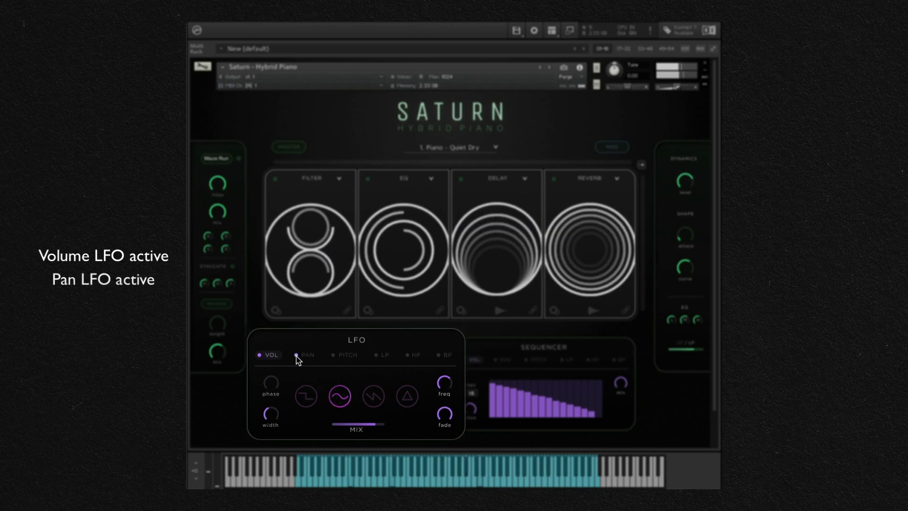
{"action": "left_click", "coordinate": [308, 356]}
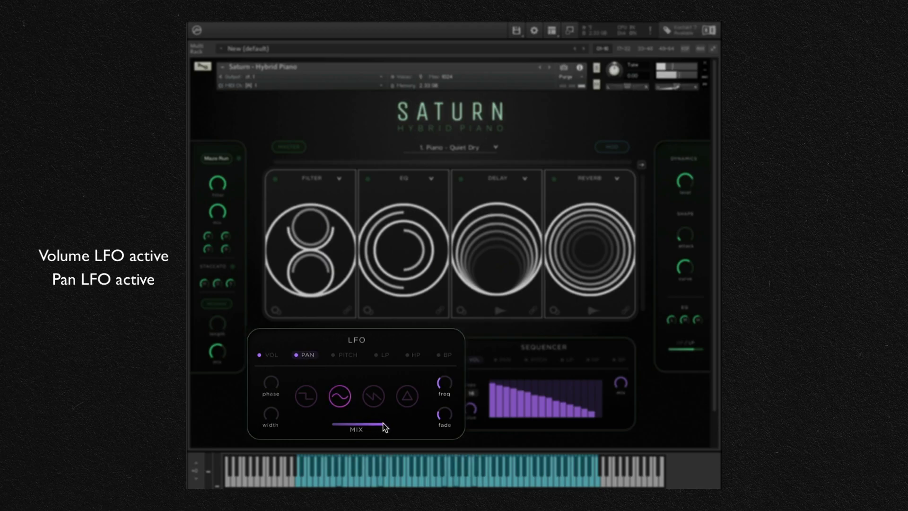
{"action": "left_click", "coordinate": [417, 356]}
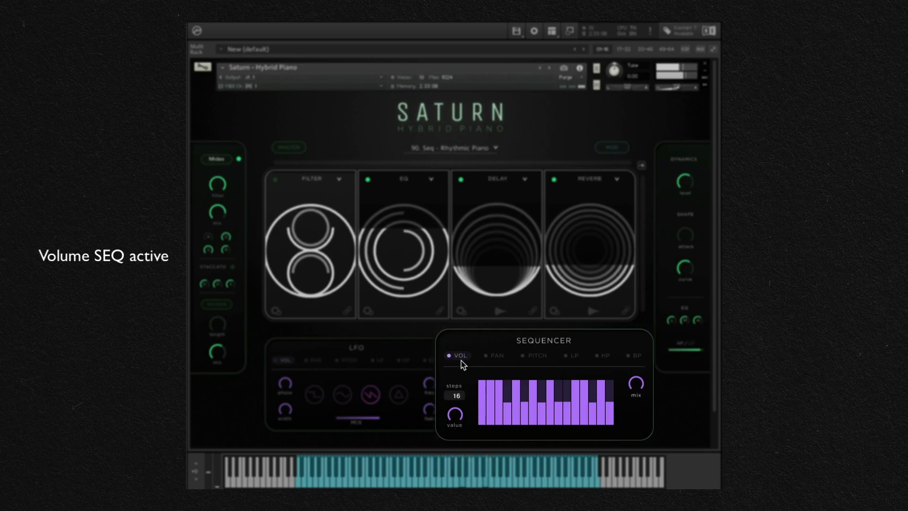
- Look through the sequencer's Pan, Pitch, LP, HP and BP patterns and return to the volume pattern
{"action": "left_click", "coordinate": [499, 356]}
{"action": "left_click", "coordinate": [538, 356]}
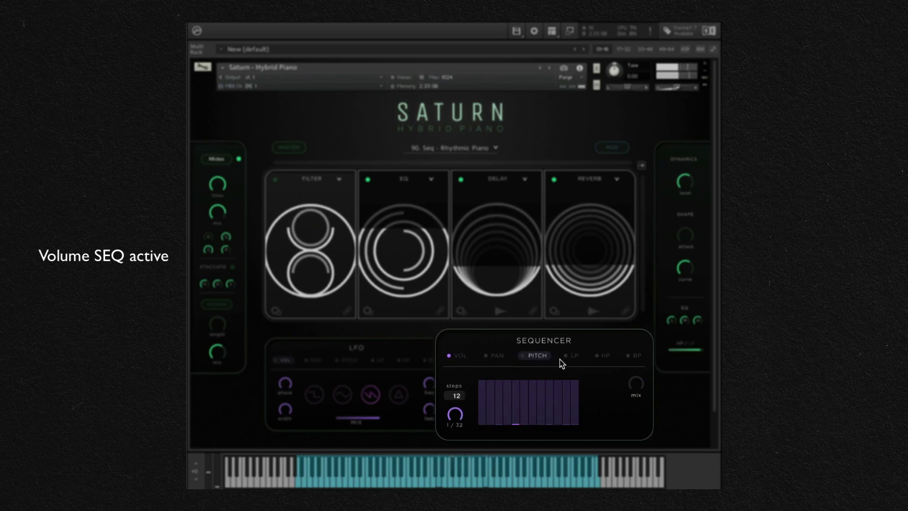
{"action": "left_click", "coordinate": [574, 357]}
{"action": "left_click", "coordinate": [604, 357]}
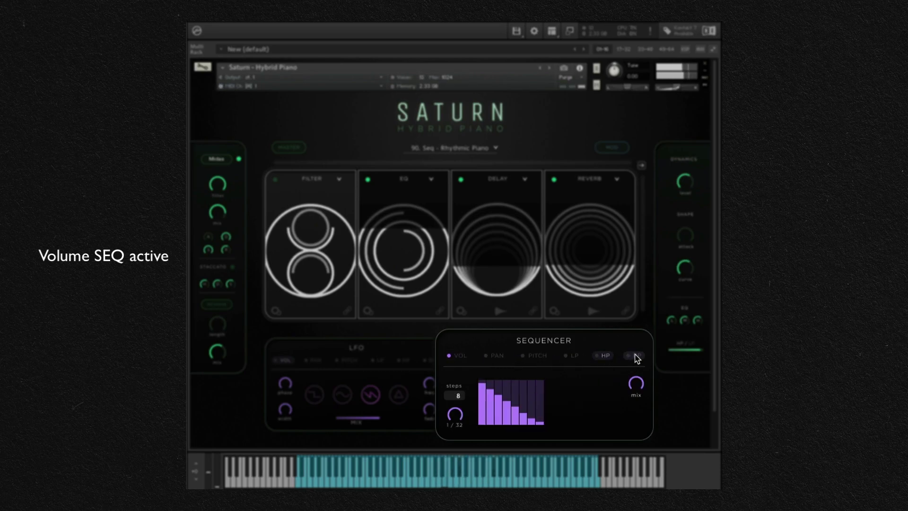
{"action": "left_click", "coordinate": [636, 357]}
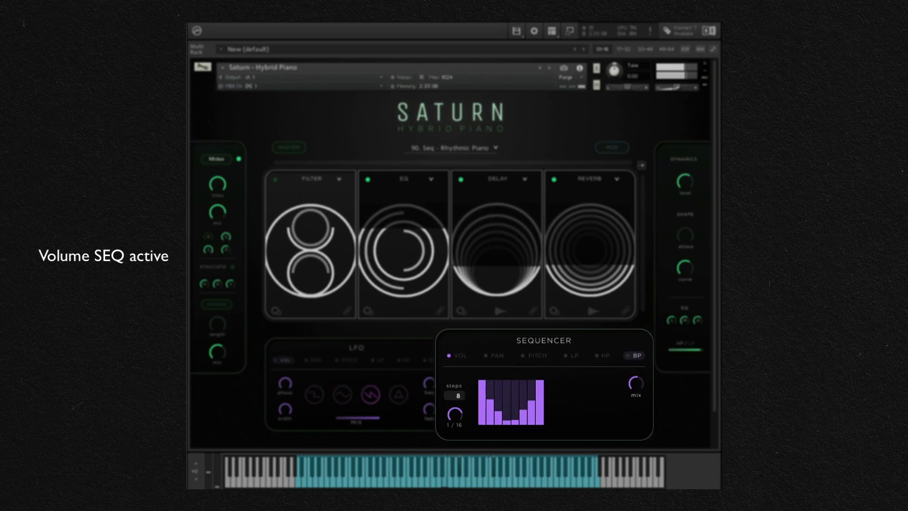
{"action": "left_click", "coordinate": [464, 356]}
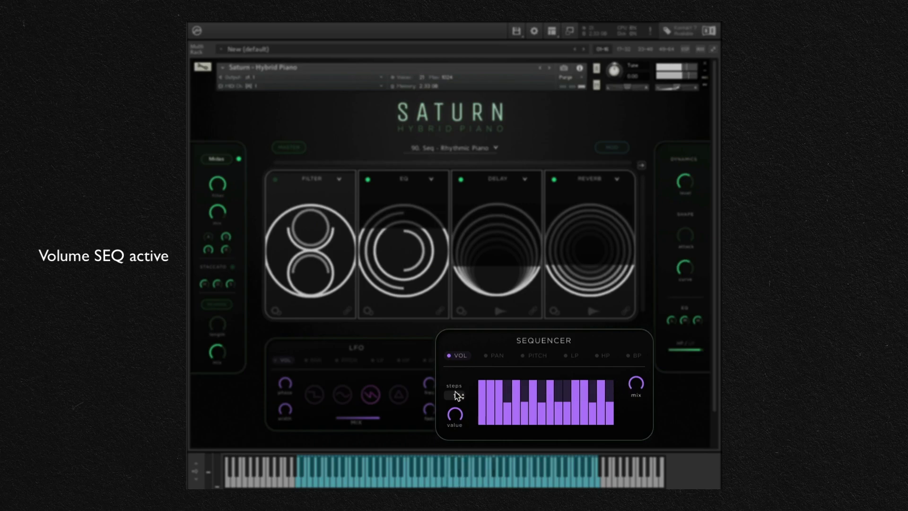
- Try the volume sequence at 9 steps, return it to 16, adjust its rate value and redraw the step levels
{"action": "left_click_drag", "start_coordinate": [456, 394], "coordinate": [466, 456]}
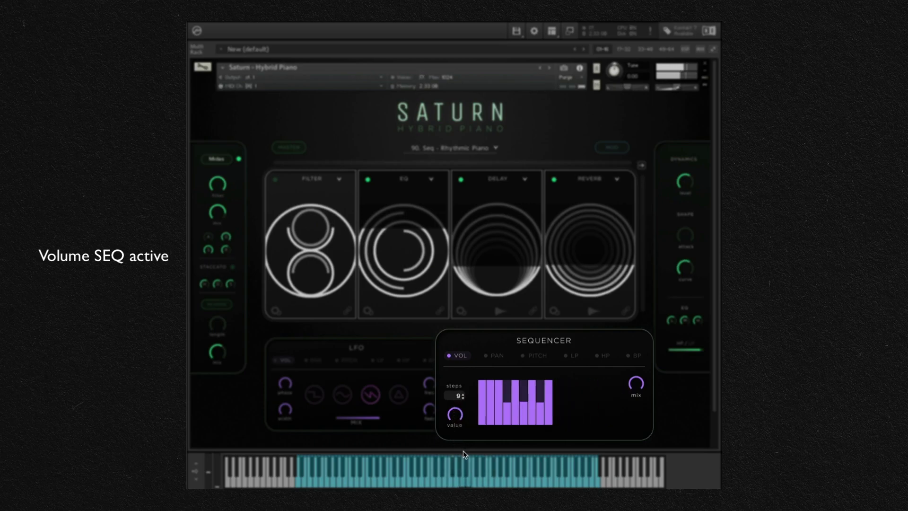
{"action": "left_click_drag", "start_coordinate": [461, 396], "coordinate": [478, 313]}
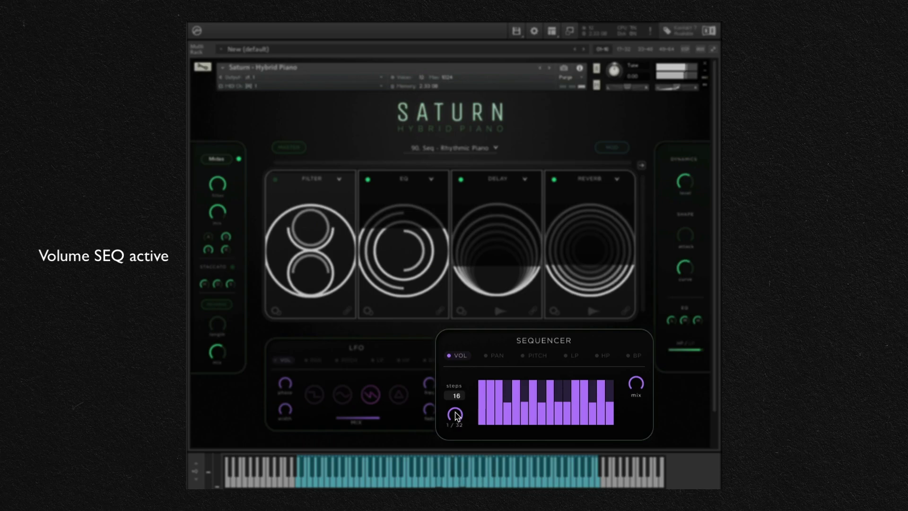
{"action": "left_click_drag", "start_coordinate": [455, 415], "coordinate": [456, 439]}
{"action": "left_click_drag", "start_coordinate": [455, 416], "coordinate": [457, 410]}
{"action": "mouse_move", "coordinate": [510, 408]}
{"action": "left_mouse_down"}
{"action": "mouse_move", "coordinate": [514, 431]}
{"action": "mouse_move", "coordinate": [525, 398]}
{"action": "mouse_move", "coordinate": [543, 405]}
{"action": "mouse_move", "coordinate": [543, 427]}
{"action": "mouse_move", "coordinate": [568, 379]}
{"action": "mouse_move", "coordinate": [596, 406]}
{"action": "mouse_move", "coordinate": [594, 429]}
{"action": "mouse_move", "coordinate": [614, 375]}
{"action": "left_mouse_up"}
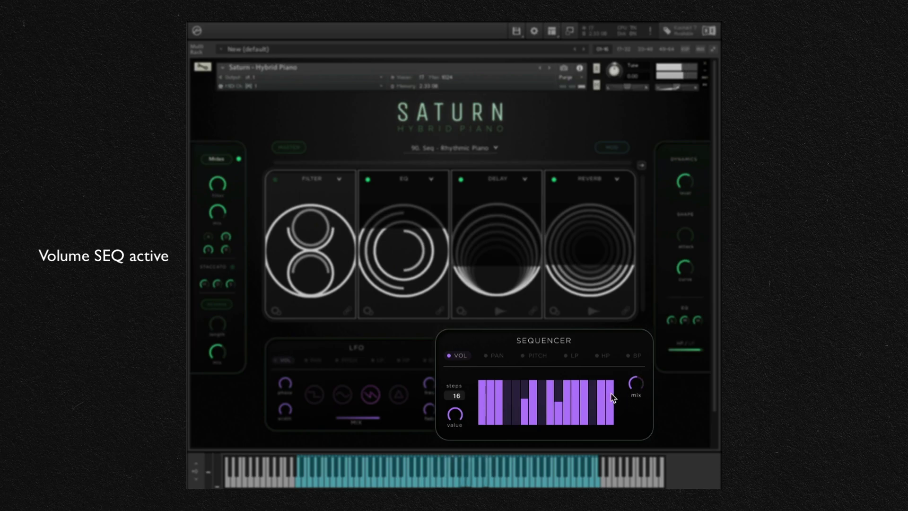
- Switch on the Pan and LP sequences and adjust the rate value of each
{"action": "left_click", "coordinate": [495, 358]}
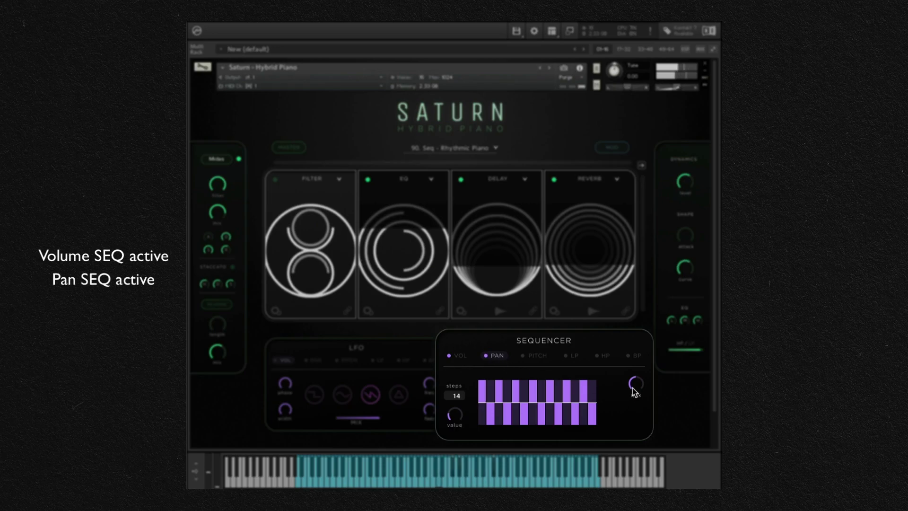
{"action": "mouse_move", "coordinate": [461, 413]}
{"action": "left_click_drag", "start_coordinate": [460, 409], "coordinate": [460, 403]}
{"action": "left_click", "coordinate": [570, 356]}
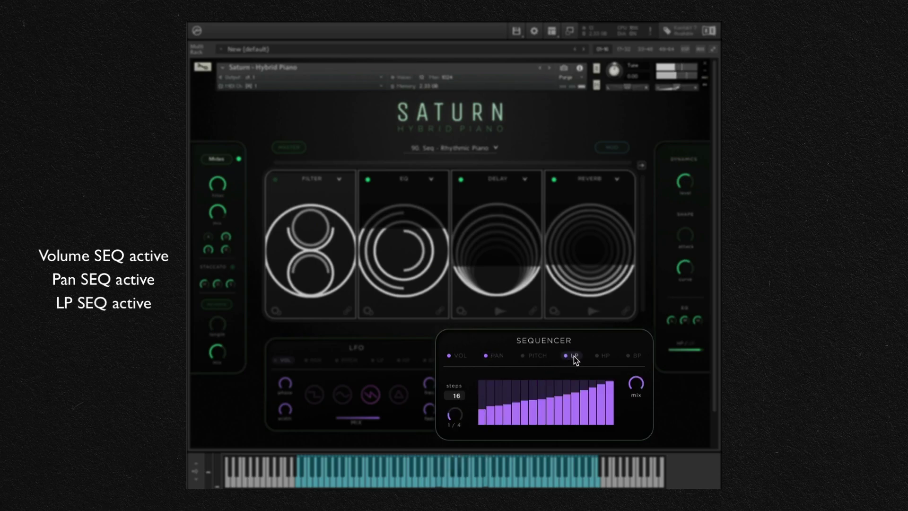
{"action": "left_click_drag", "start_coordinate": [464, 417], "coordinate": [457, 405]}
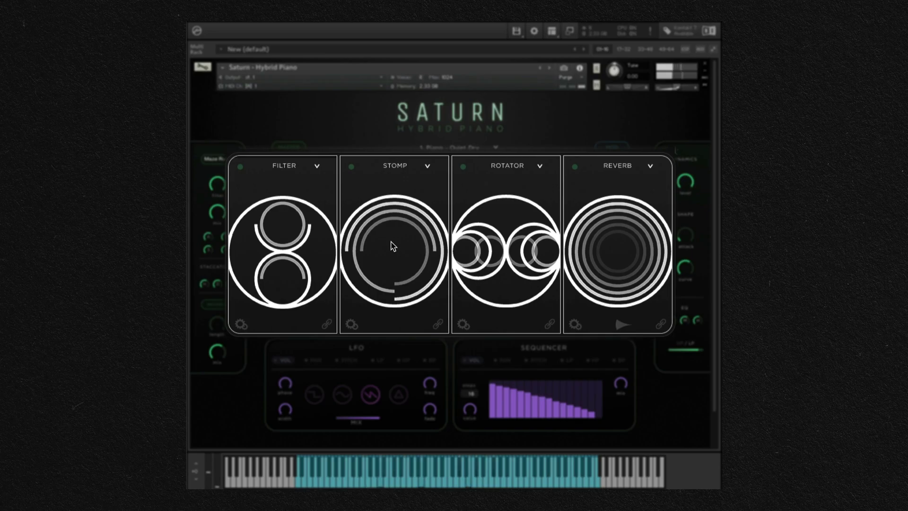
- Check the first slot's effect types, then switch on its Filter and sweep the amount down and back up
{"action": "left_click", "coordinate": [317, 167]}
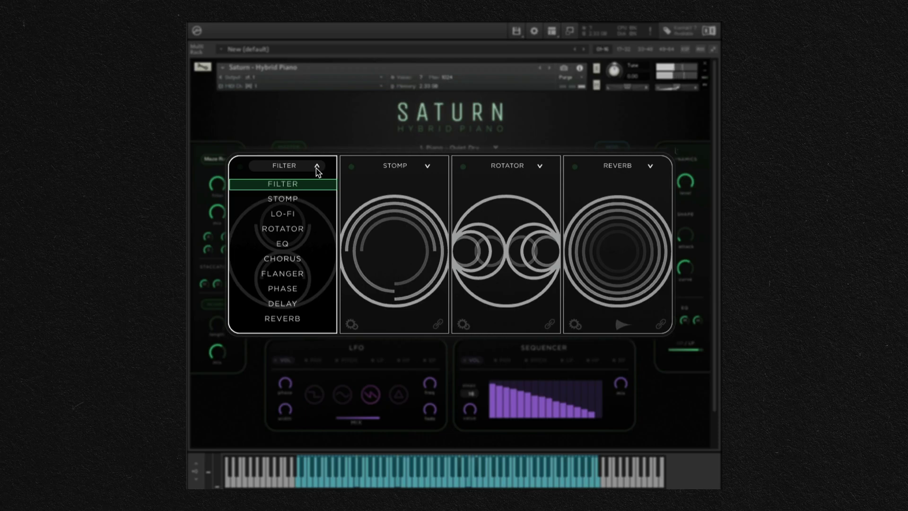
{"action": "left_click", "coordinate": [316, 169]}
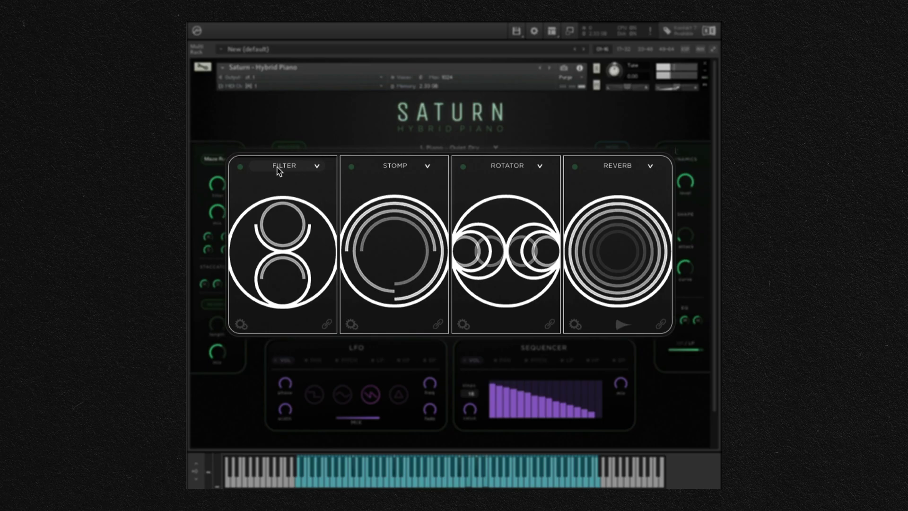
{"action": "left_click", "coordinate": [241, 167]}
{"action": "left_click_drag", "start_coordinate": [274, 181], "coordinate": [282, 323]}
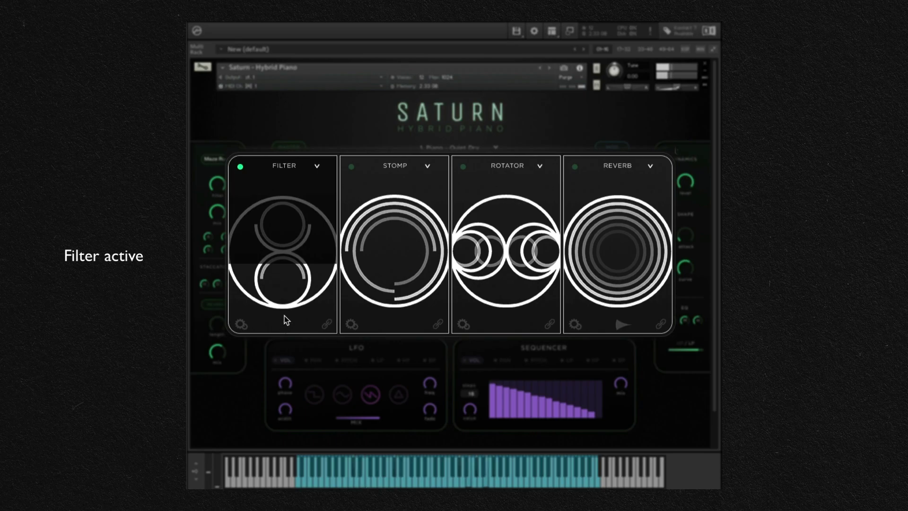
{"action": "left_click_drag", "start_coordinate": [284, 316], "coordinate": [283, 222]}
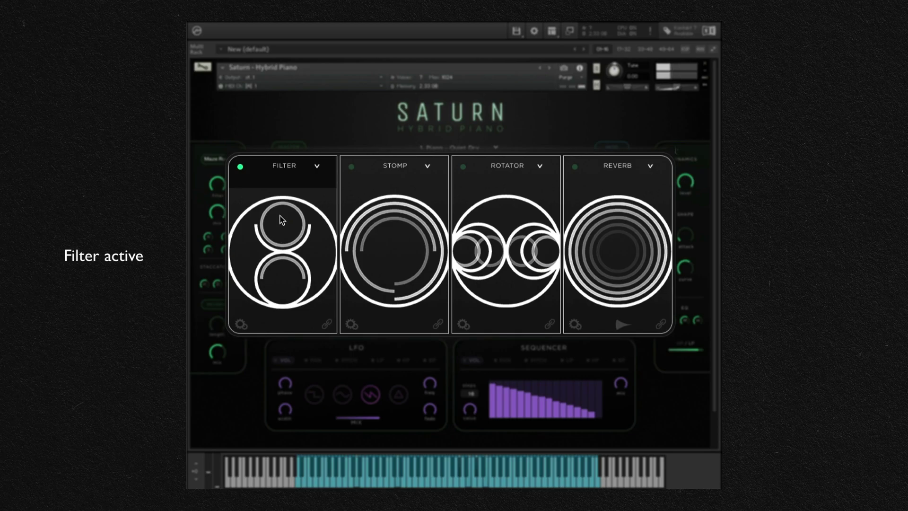
- Switch on the second effect slot, try its Stomp and Lo-Fi effects, and set it to EQ
{"action": "left_click", "coordinate": [351, 165]}
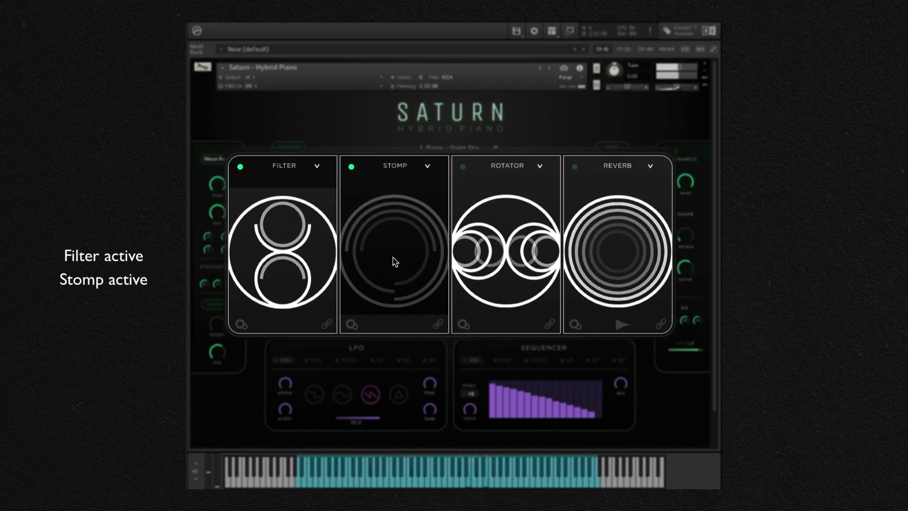
{"action": "left_click", "coordinate": [428, 166]}
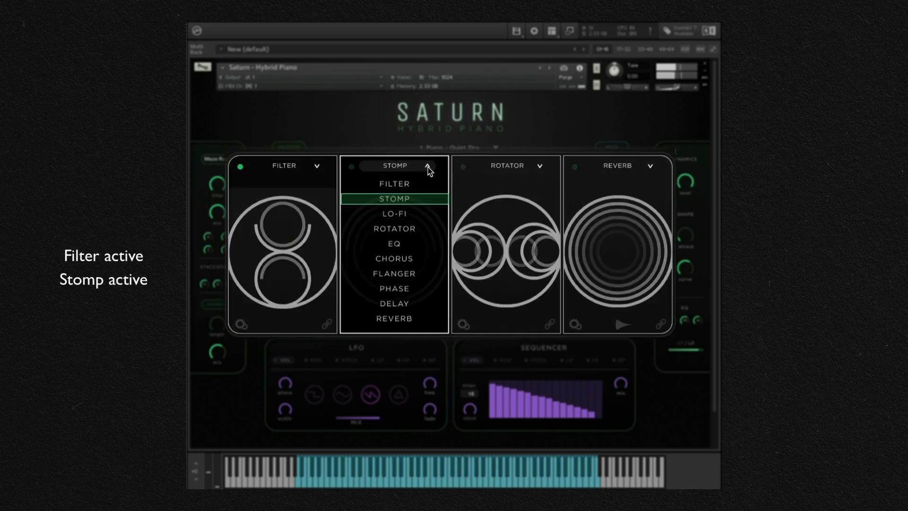
{"action": "left_click", "coordinate": [412, 214]}
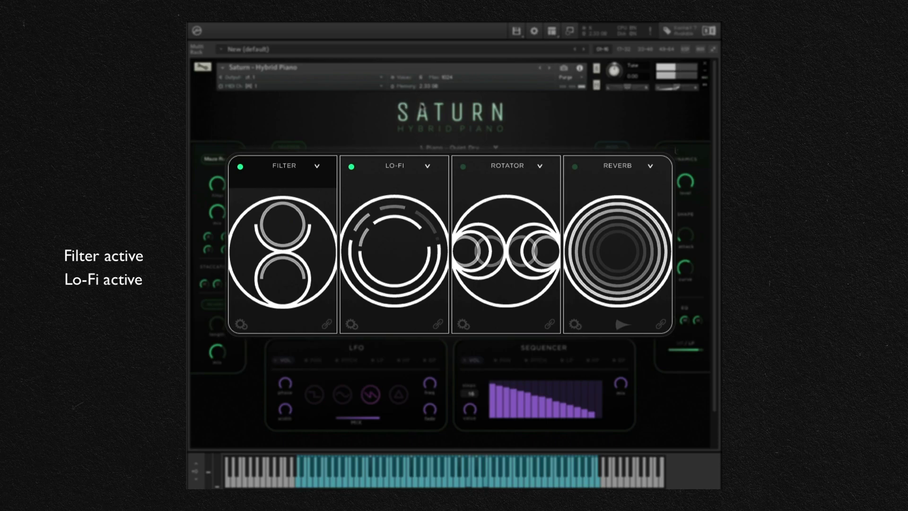
{"action": "left_click", "coordinate": [417, 168]}
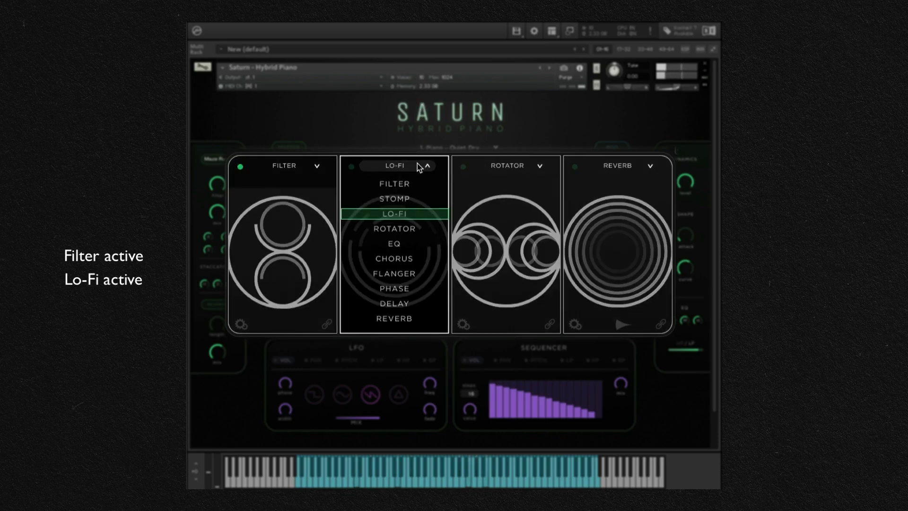
{"action": "left_click", "coordinate": [396, 246]}
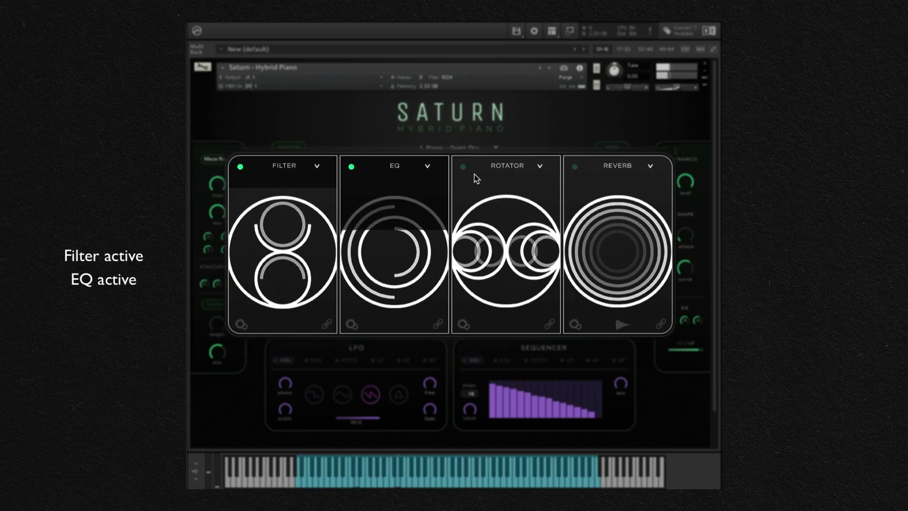
- Switch on the Rotator and Reverb slots and try the Reverb slot's decay-shaped option
{"action": "left_click", "coordinate": [464, 167]}
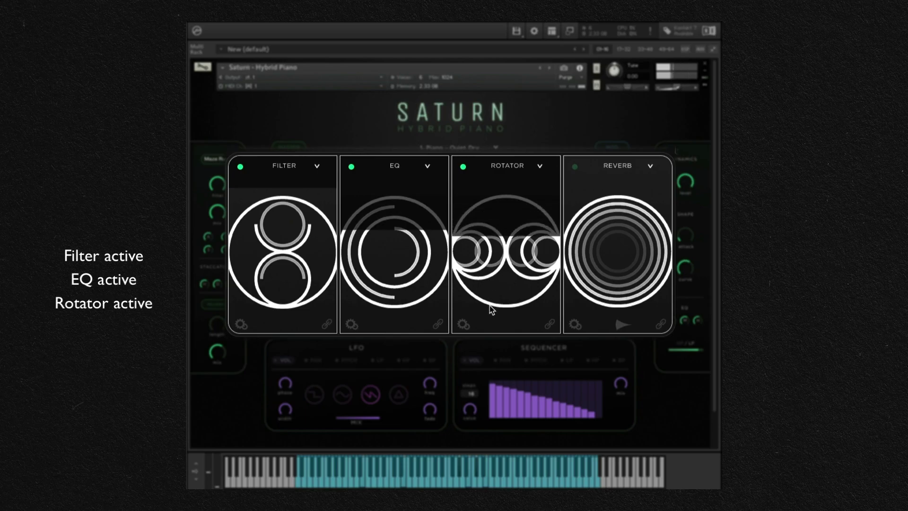
{"action": "left_click", "coordinate": [576, 167]}
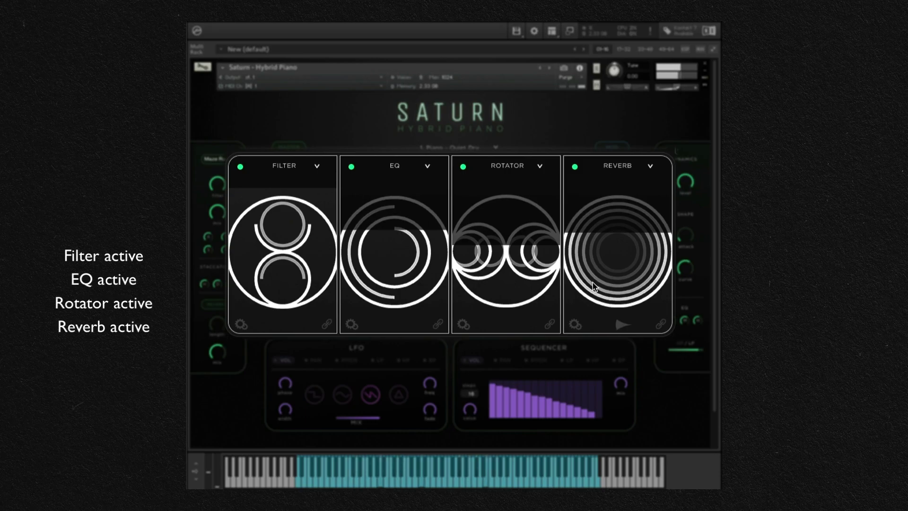
{"action": "left_click", "coordinate": [623, 324]}
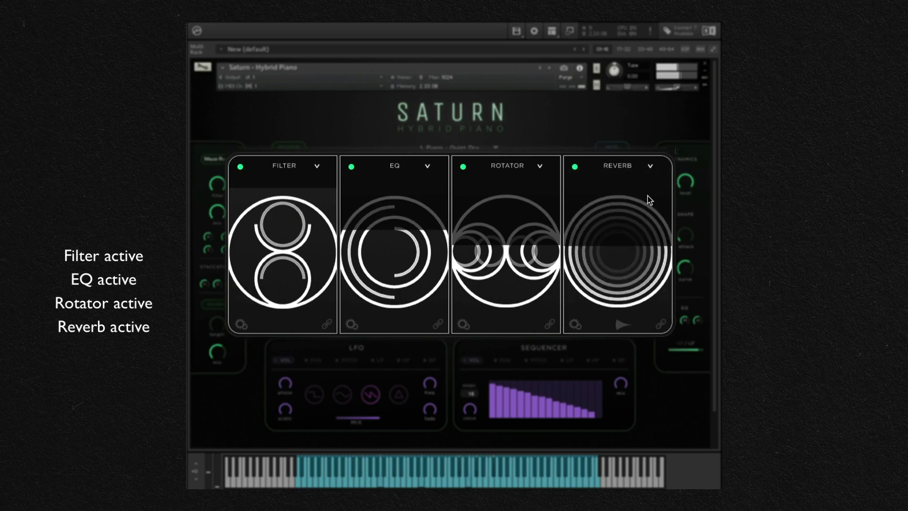
- Open the Reverb settings, raise the Hall reverb's Size and lower its Hi Cut
{"action": "left_click", "coordinate": [576, 324]}
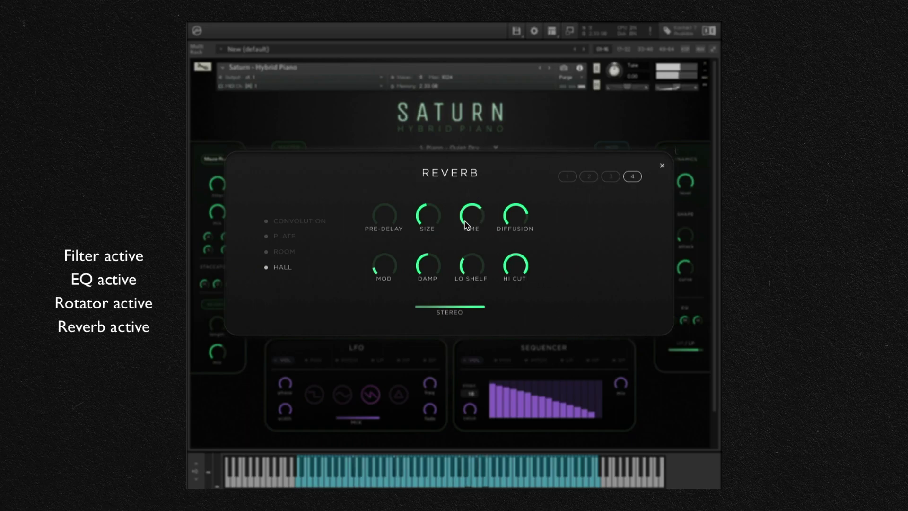
{"action": "left_click_drag", "start_coordinate": [430, 213], "coordinate": [434, 202]}
{"action": "left_click_drag", "start_coordinate": [523, 263], "coordinate": [521, 298]}
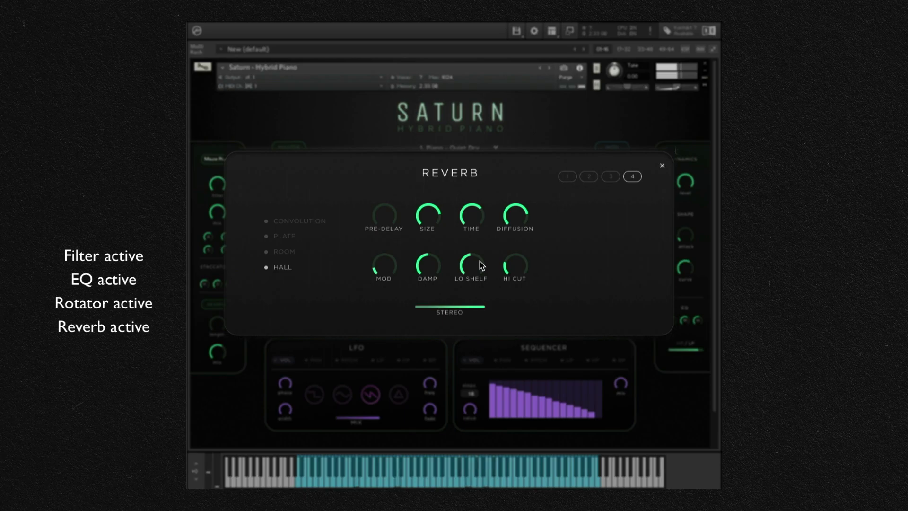
- Look through the settings pages of all four effect slots, close them and lower the Filter amount
{"action": "left_click", "coordinate": [567, 177]}
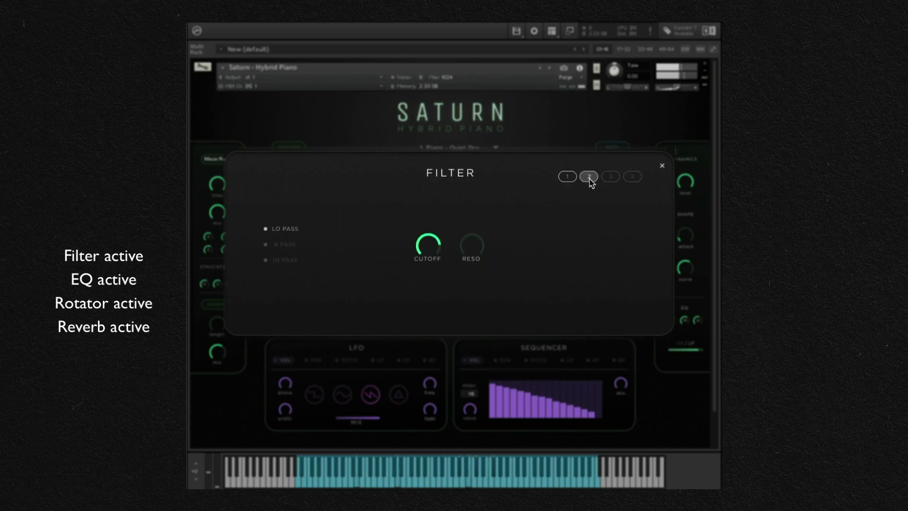
{"action": "left_click", "coordinate": [589, 177]}
{"action": "left_click", "coordinate": [611, 176]}
{"action": "left_click", "coordinate": [631, 177]}
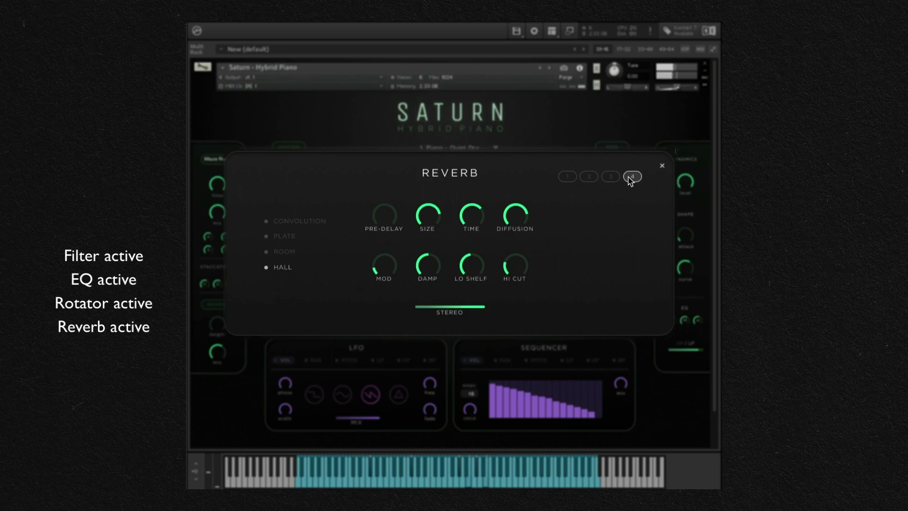
{"action": "left_click", "coordinate": [662, 168]}
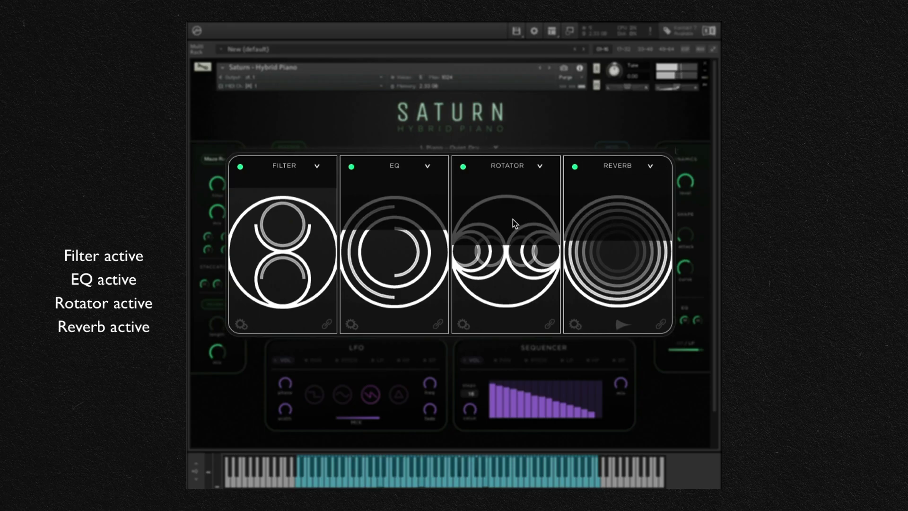
{"action": "left_click_drag", "start_coordinate": [300, 226], "coordinate": [293, 270]}
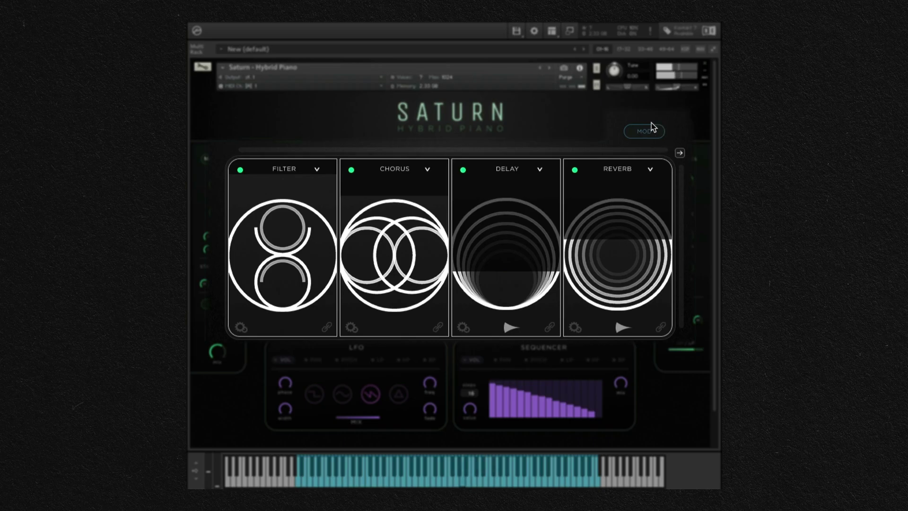
- Enable effect modulation and link the Chorus, Delay and Reverb slots to it
{"action": "left_click", "coordinate": [643, 134]}
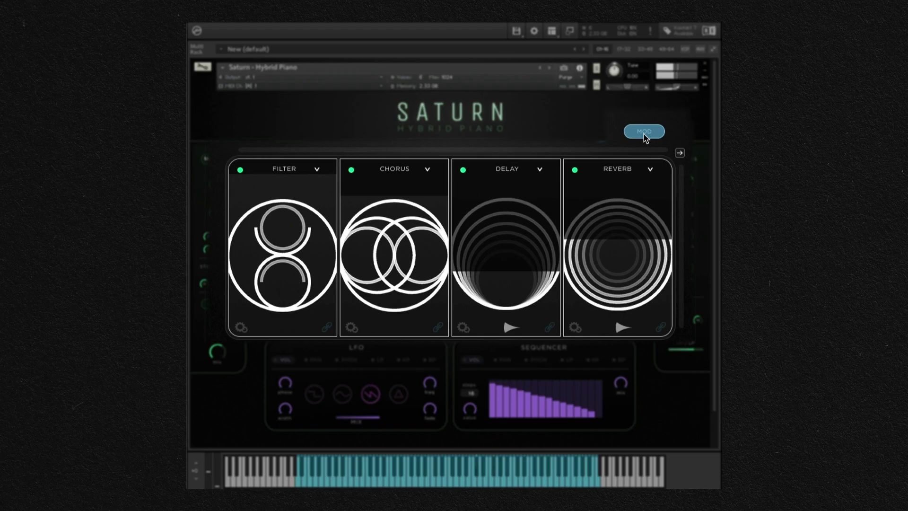
{"action": "left_click", "coordinate": [438, 329]}
{"action": "left_click", "coordinate": [550, 327]}
{"action": "left_click", "coordinate": [661, 327]}
- Sweep serial modulation to full across the linked effects and back to zero, switch its direction and raise the vertical modulation amount
{"action": "left_click_drag", "start_coordinate": [279, 151], "coordinate": [390, 150]}
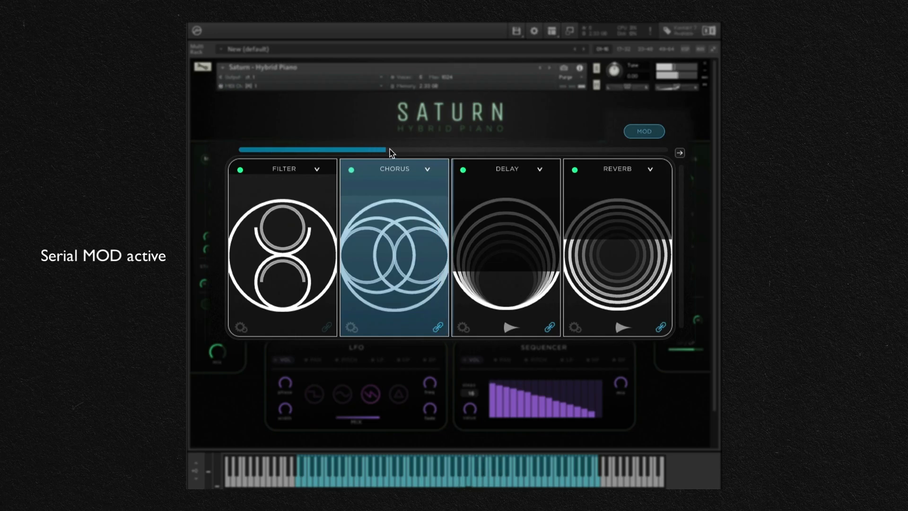
{"action": "left_click_drag", "start_coordinate": [390, 149], "coordinate": [534, 150]}
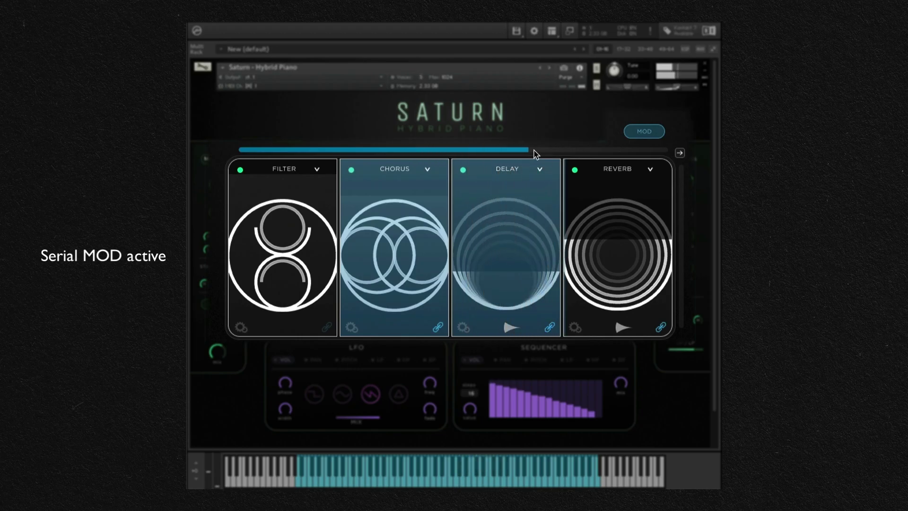
{"action": "left_click_drag", "start_coordinate": [535, 152], "coordinate": [679, 156]}
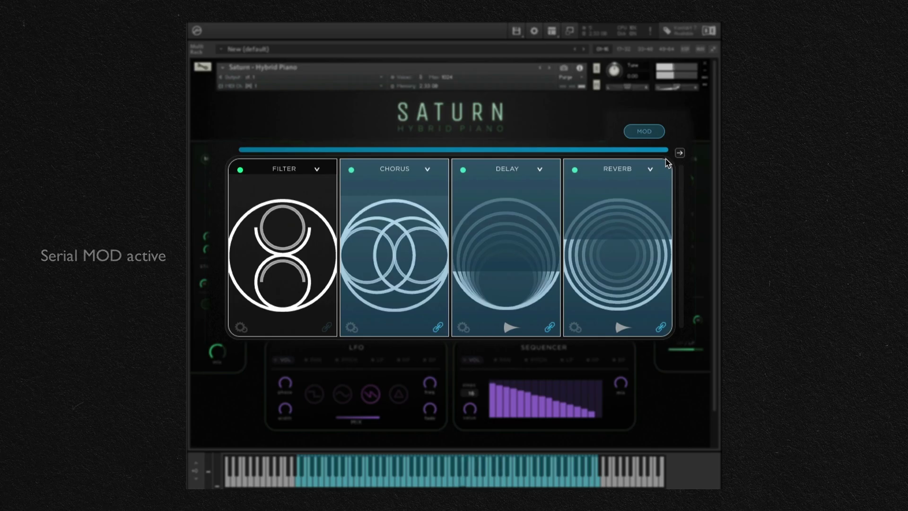
{"action": "left_click_drag", "start_coordinate": [678, 150], "coordinate": [209, 154]}
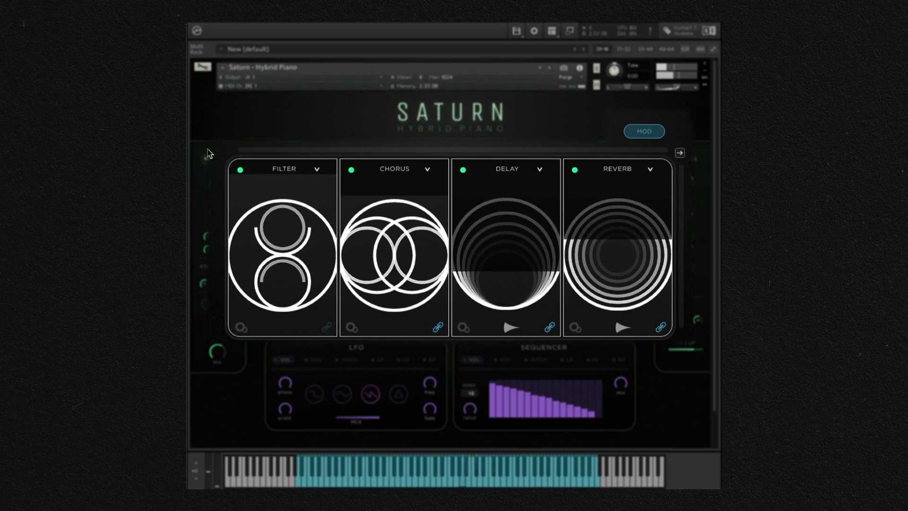
{"action": "left_click", "coordinate": [683, 156]}
{"action": "left_click_drag", "start_coordinate": [682, 325], "coordinate": [686, 209]}
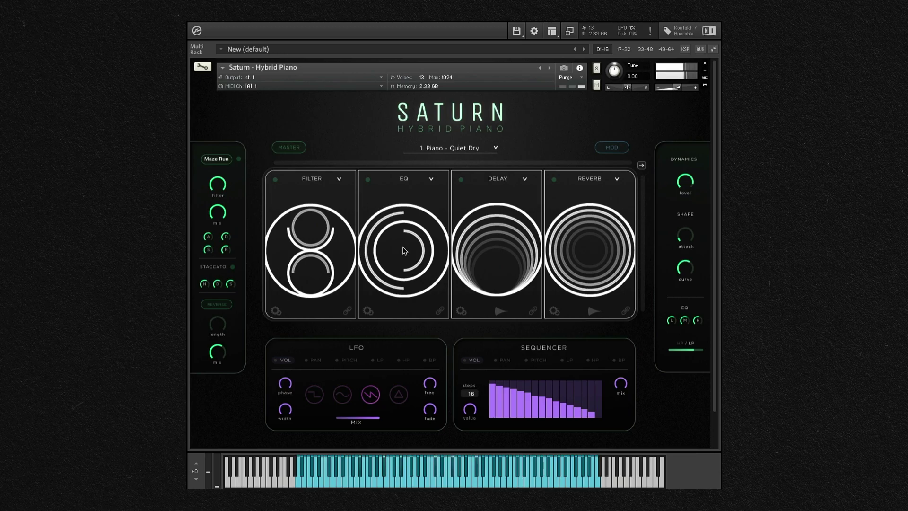
- Open the Master settings, switch on the compressor and adjust its Attack and Release
{"action": "left_click", "coordinate": [282, 148]}
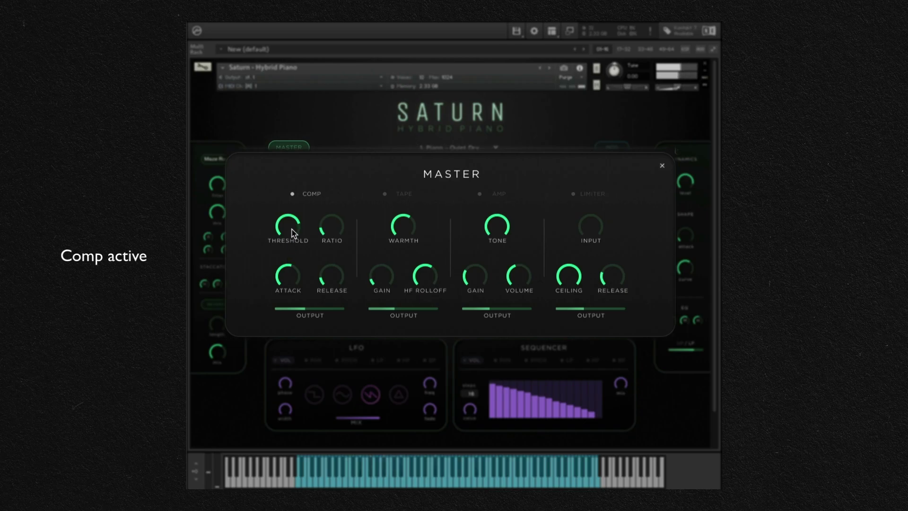
{"action": "left_click_drag", "start_coordinate": [298, 279], "coordinate": [331, 284]}
{"action": "left_click_drag", "start_coordinate": [334, 271], "coordinate": [303, 263]}
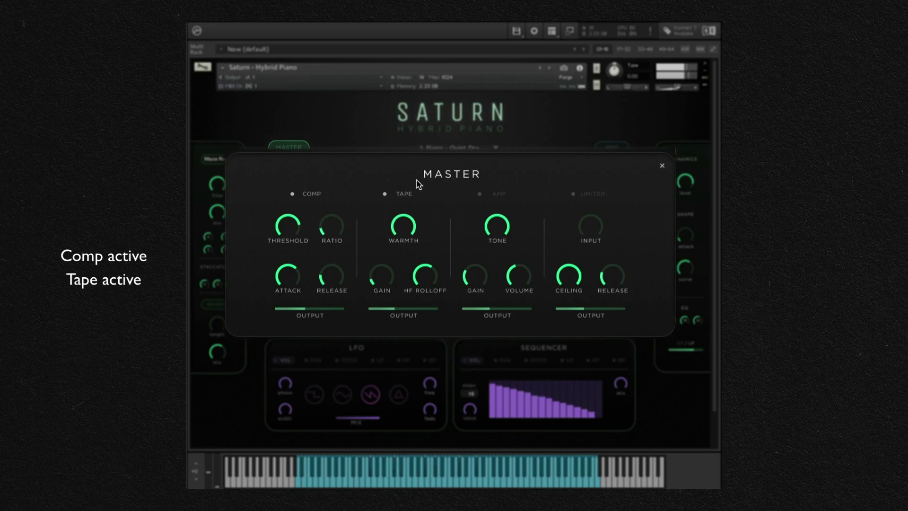
- Switch on the master Tape effect, raise Warmth to full, adjust Gain and lower HF Rolloff
{"action": "left_click_drag", "start_coordinate": [414, 217], "coordinate": [415, 164]}
{"action": "left_click_drag", "start_coordinate": [381, 285], "coordinate": [391, 265]}
{"action": "left_click_drag", "start_coordinate": [428, 288], "coordinate": [428, 293]}
{"action": "left_click_drag", "start_coordinate": [382, 269], "coordinate": [382, 275]}
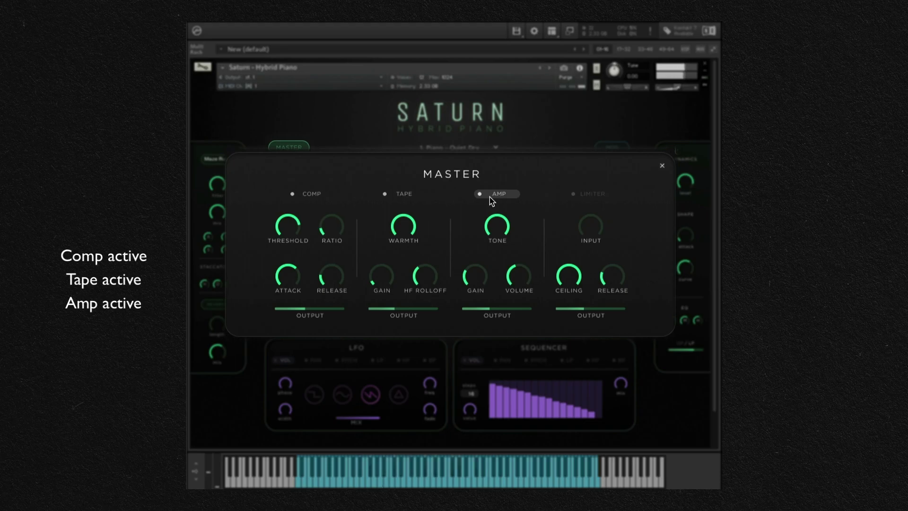
- Switch on the master Amp and adjust its Tone and Gain
{"action": "left_click_drag", "start_coordinate": [495, 219], "coordinate": [493, 195]}
{"action": "left_click_drag", "start_coordinate": [468, 280], "coordinate": [475, 260]}
{"action": "left_click_drag", "start_coordinate": [474, 287], "coordinate": [476, 294]}
- Switch on the master Limiter and try different Input and Ceiling amounts
{"action": "left_click", "coordinate": [593, 196]}
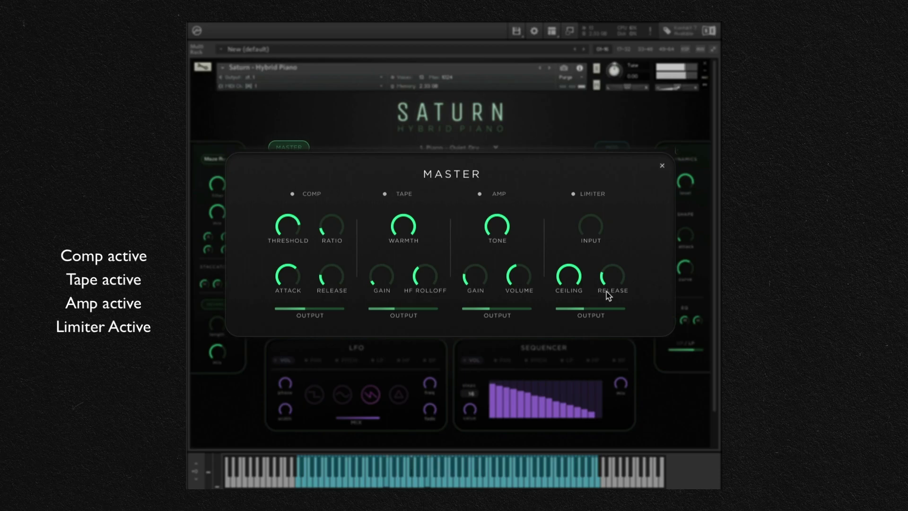
{"action": "left_click_drag", "start_coordinate": [581, 236], "coordinate": [582, 228]}
{"action": "mouse_move", "coordinate": [573, 270]}
{"action": "left_mouse_down"}
{"action": "mouse_move", "coordinate": [573, 281]}
{"action": "mouse_move", "coordinate": [618, 257]}
{"action": "mouse_move", "coordinate": [618, 280]}
{"action": "mouse_move", "coordinate": [569, 273]}
{"action": "left_mouse_up"}
{"action": "left_click_drag", "start_coordinate": [588, 237], "coordinate": [584, 246]}
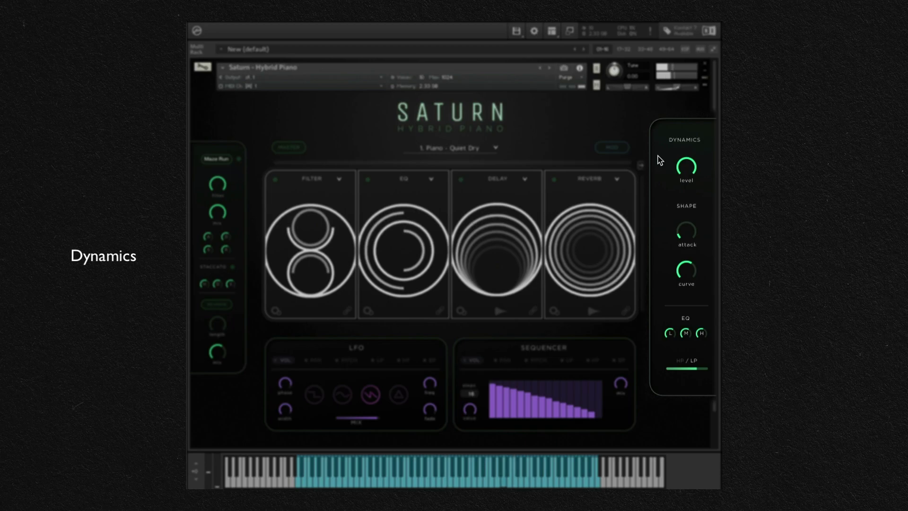
- Sweep the Dynamics level down and back to full, and the Shape attack up and back down
{"action": "left_click_drag", "start_coordinate": [687, 170], "coordinate": [684, 197]}
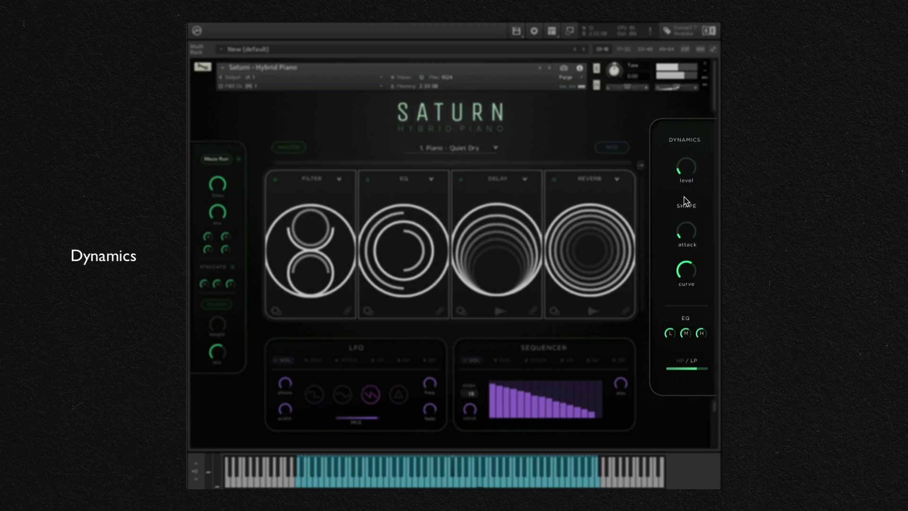
{"action": "left_click_drag", "start_coordinate": [685, 194], "coordinate": [683, 166]}
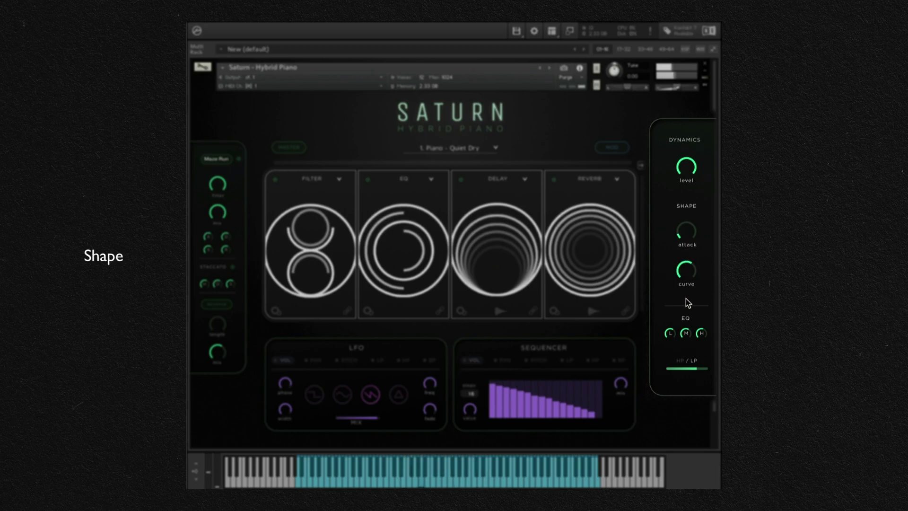
{"action": "left_click_drag", "start_coordinate": [686, 230], "coordinate": [691, 211]}
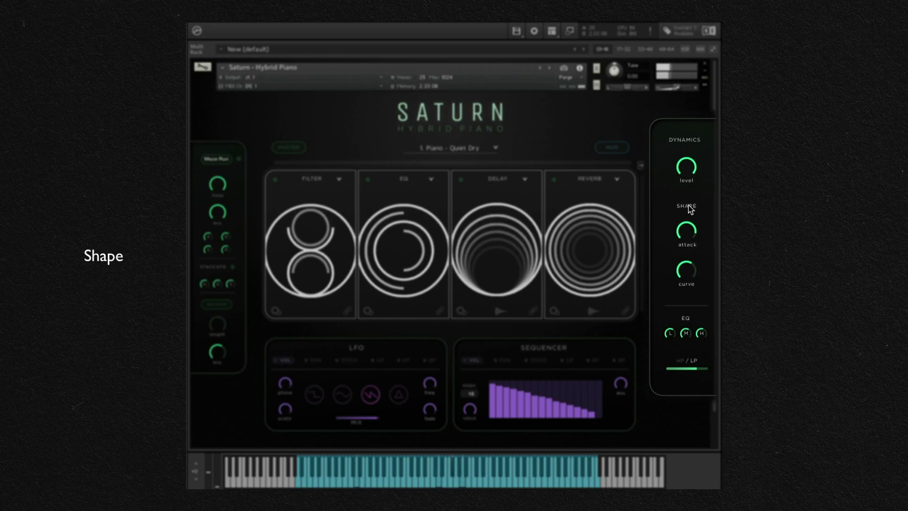
{"action": "left_click_drag", "start_coordinate": [691, 211], "coordinate": [690, 298]}
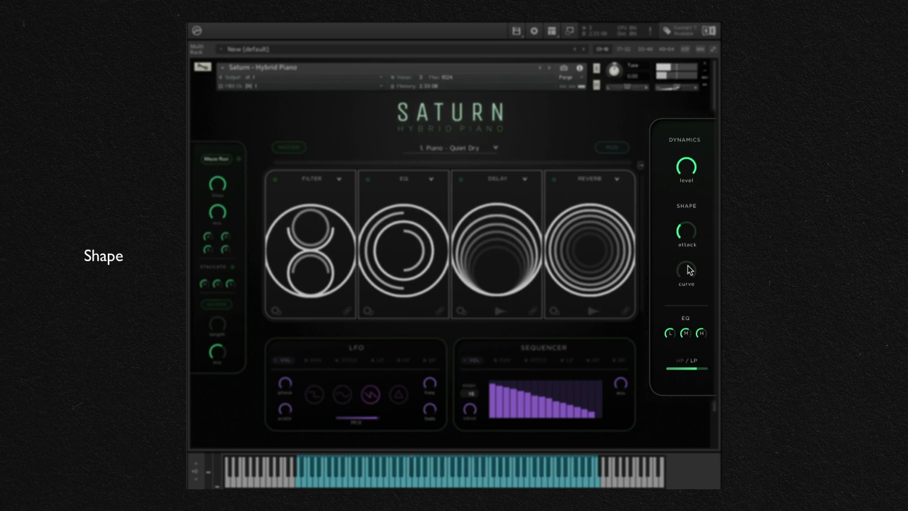
- Sweep the Shape curve up and down, settle it near the middle and lower the attack
{"action": "left_click_drag", "start_coordinate": [691, 279], "coordinate": [691, 222]}
{"action": "left_click_drag", "start_coordinate": [692, 270], "coordinate": [688, 299]}
{"action": "mouse_move", "coordinate": [686, 297]}
{"action": "left_mouse_down"}
{"action": "mouse_move", "coordinate": [690, 270]}
{"action": "mouse_move", "coordinate": [688, 286]}
{"action": "left_mouse_up"}
{"action": "left_click_drag", "start_coordinate": [687, 235], "coordinate": [683, 256]}
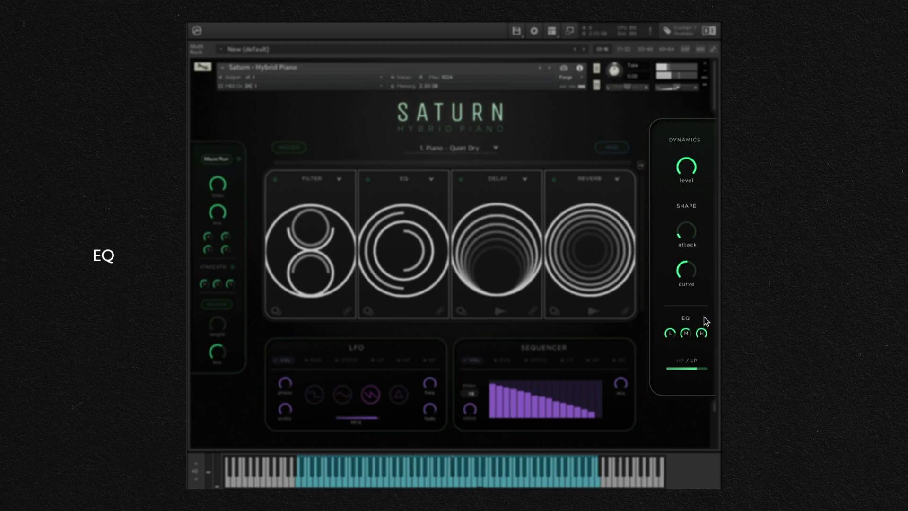
- Try the high band of the EQ and adjust the HP/LP filter amount
{"action": "mouse_move", "coordinate": [703, 333]}
{"action": "left_mouse_down"}
{"action": "mouse_move", "coordinate": [704, 354]}
{"action": "mouse_move", "coordinate": [702, 330]}
{"action": "left_mouse_up"}
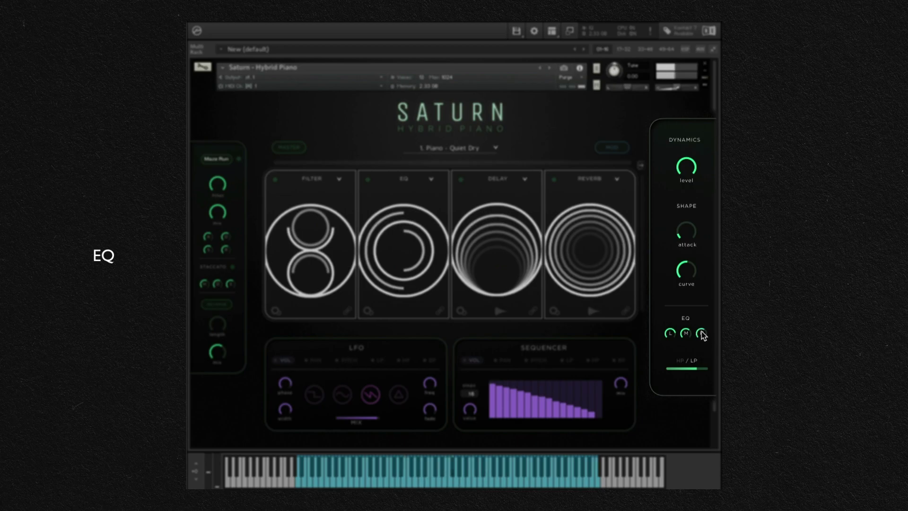
{"action": "left_click", "coordinate": [681, 361]}
{"action": "mouse_move", "coordinate": [683, 369]}
{"action": "left_mouse_down"}
{"action": "mouse_move", "coordinate": [716, 361]}
{"action": "mouse_move", "coordinate": [682, 374]}
{"action": "mouse_move", "coordinate": [707, 372]}
{"action": "mouse_move", "coordinate": [674, 369]}
{"action": "left_mouse_up"}
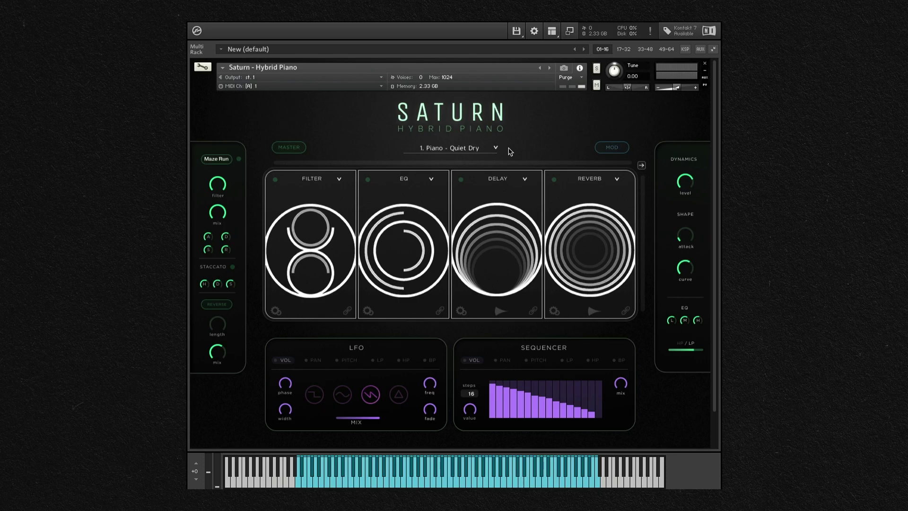
- Open the preset list and look through all five pages up to the user presets
{"action": "left_click", "coordinate": [495, 148]}
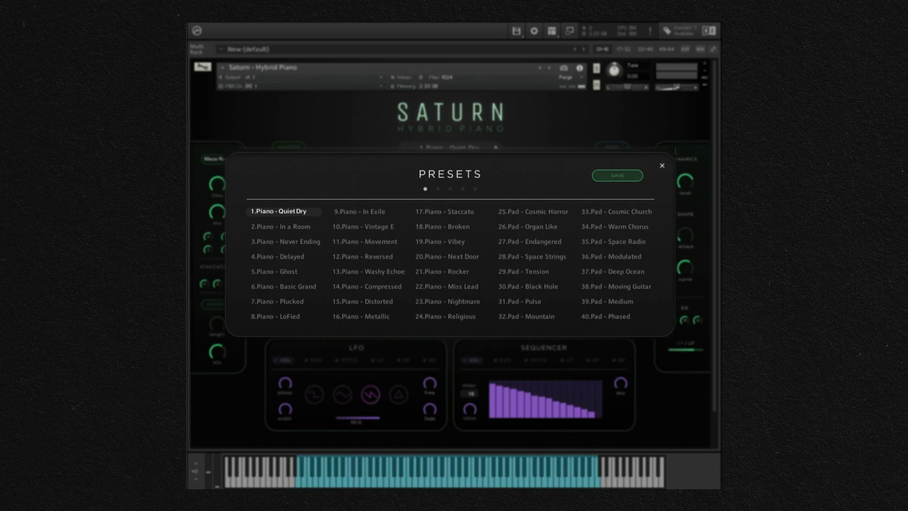
{"action": "left_click", "coordinate": [438, 189]}
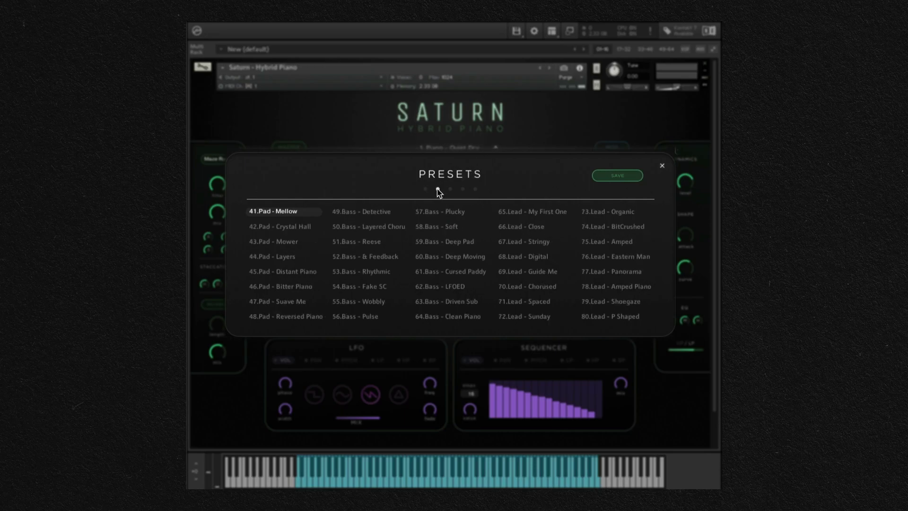
{"action": "left_click", "coordinate": [450, 190]}
{"action": "left_click", "coordinate": [463, 191]}
{"action": "left_click", "coordinate": [476, 191]}
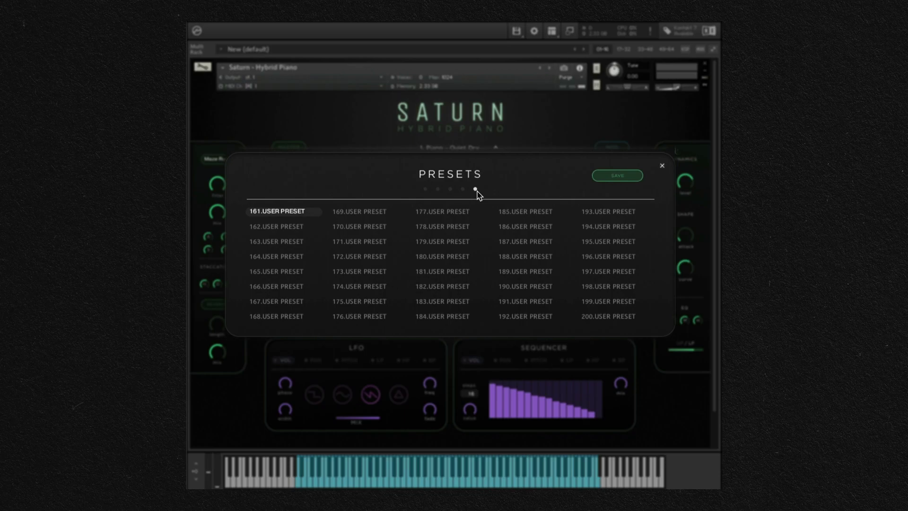
- Save the current sound into user preset slot 165 under the name TEST PRESET
{"action": "left_click", "coordinate": [612, 177]}
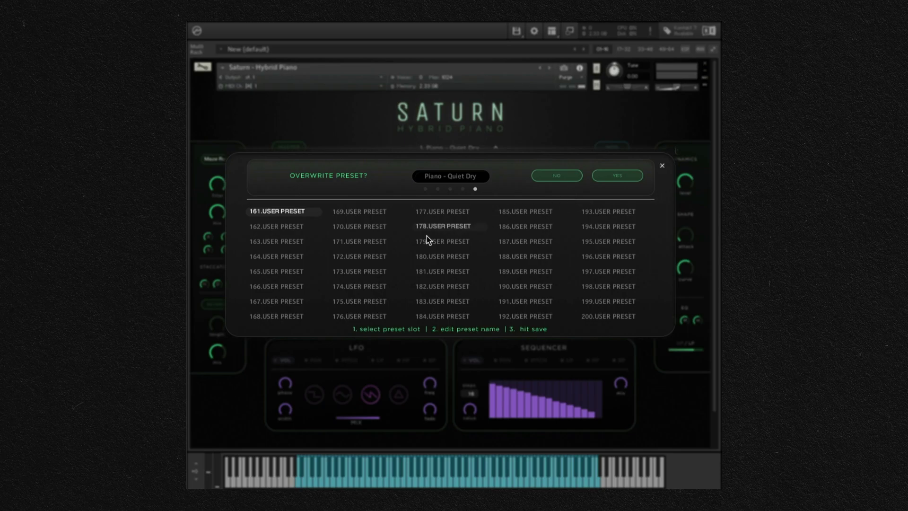
{"action": "left_click", "coordinate": [294, 275]}
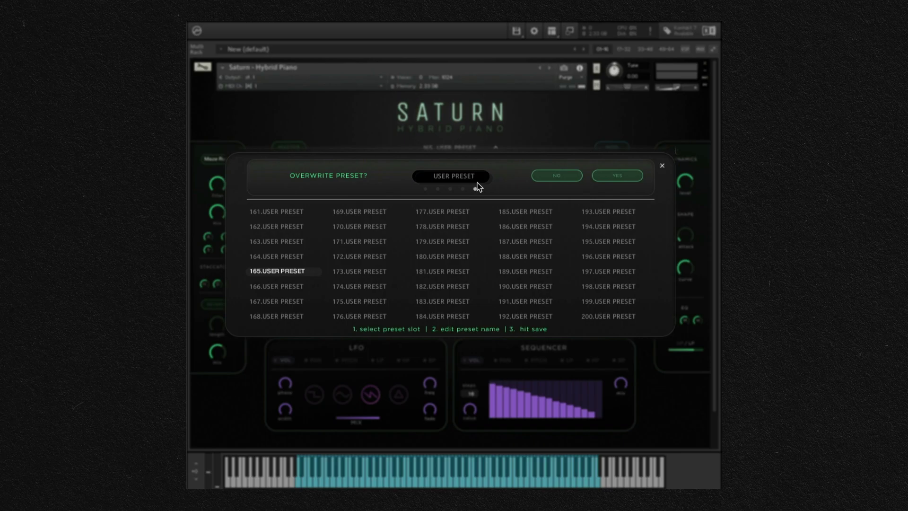
{"action": "key", "text": "BackSpace"}
{"action": "key", "text": "BackSpace"}
{"action": "key", "text": "BackSpace"}
{"action": "key", "text": "BackSpace"}
{"action": "key", "text": "BackSpace"}
{"action": "key", "text": "BackSpace"}
{"action": "key", "text": "BackSpace"}
{"action": "key", "text": "BackSpace"}
{"action": "key", "text": "BackSpace"}
{"action": "key", "text": "BackSpace"}
{"action": "key", "text": "BackSpace"}
{"action": "type", "text": "TEST PRESET"}
{"action": "left_click", "coordinate": [617, 176]}
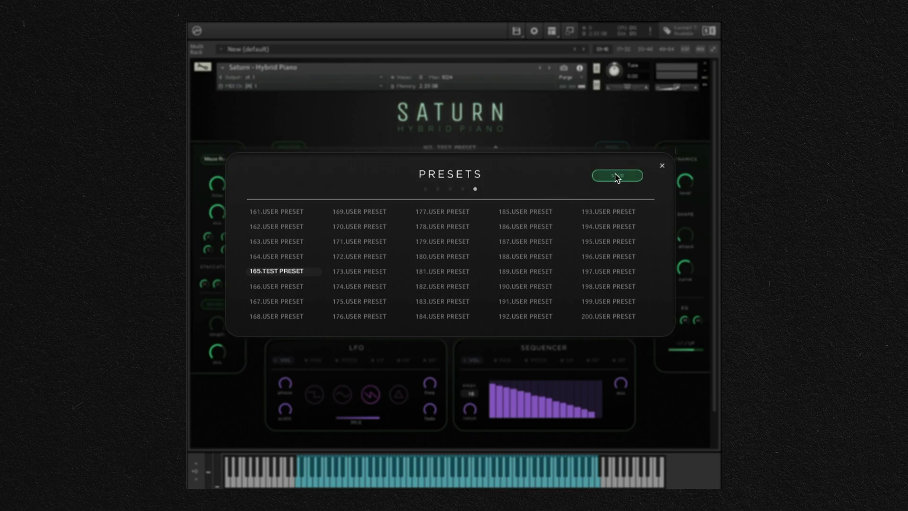